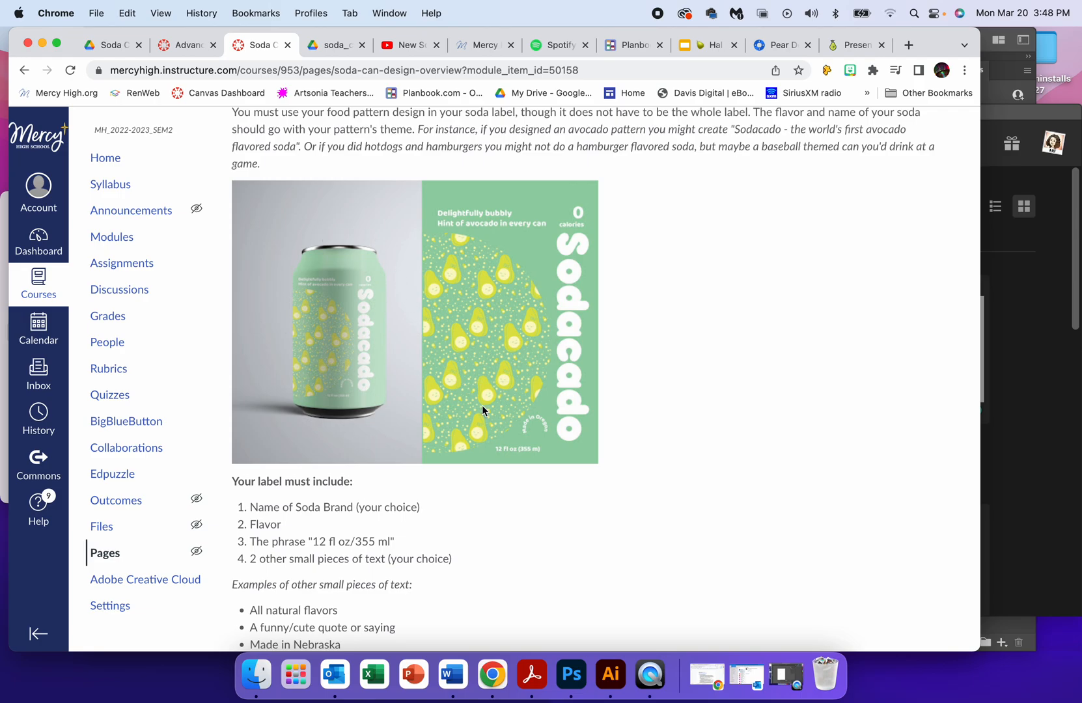
Read through the soda can design assignment page and look at the open Photoshop and Illustrator windows.
{"action": "scroll", "coordinate": [482, 406], "scroll_direction": "down", "scroll_amount": 1}
{"action": "scroll", "coordinate": [482, 405], "scroll_direction": "down", "scroll_amount": 3}
{"action": "scroll", "coordinate": [482, 411], "scroll_direction": "down", "scroll_amount": 10}
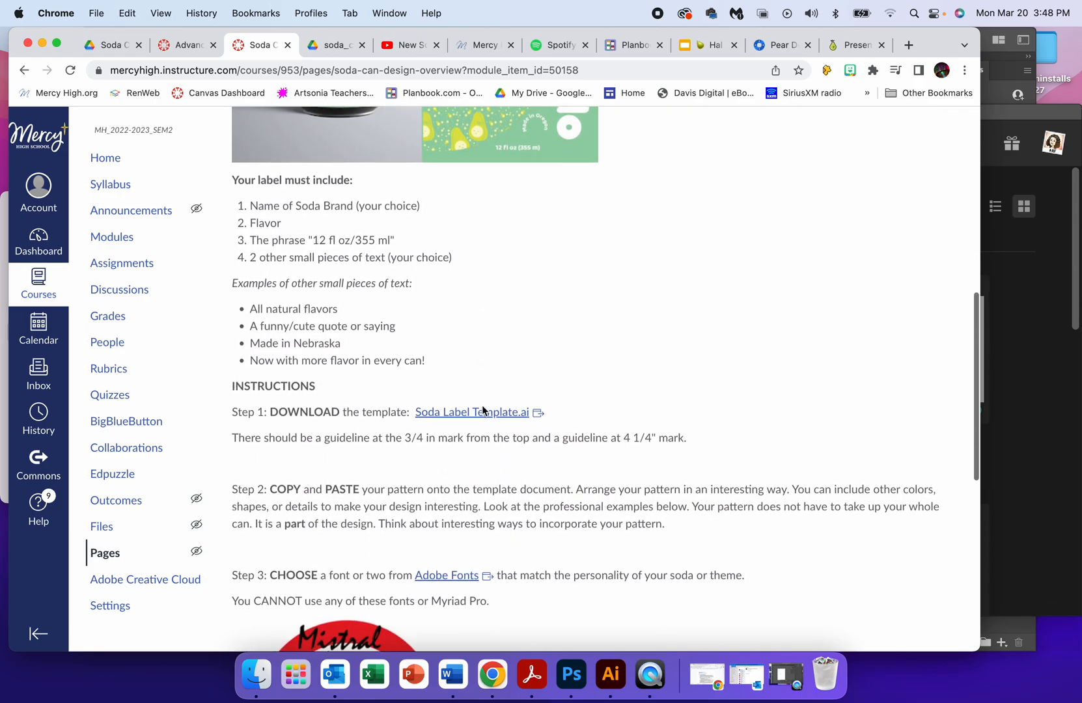
{"action": "scroll", "coordinate": [482, 407], "scroll_direction": "down", "scroll_amount": 5}
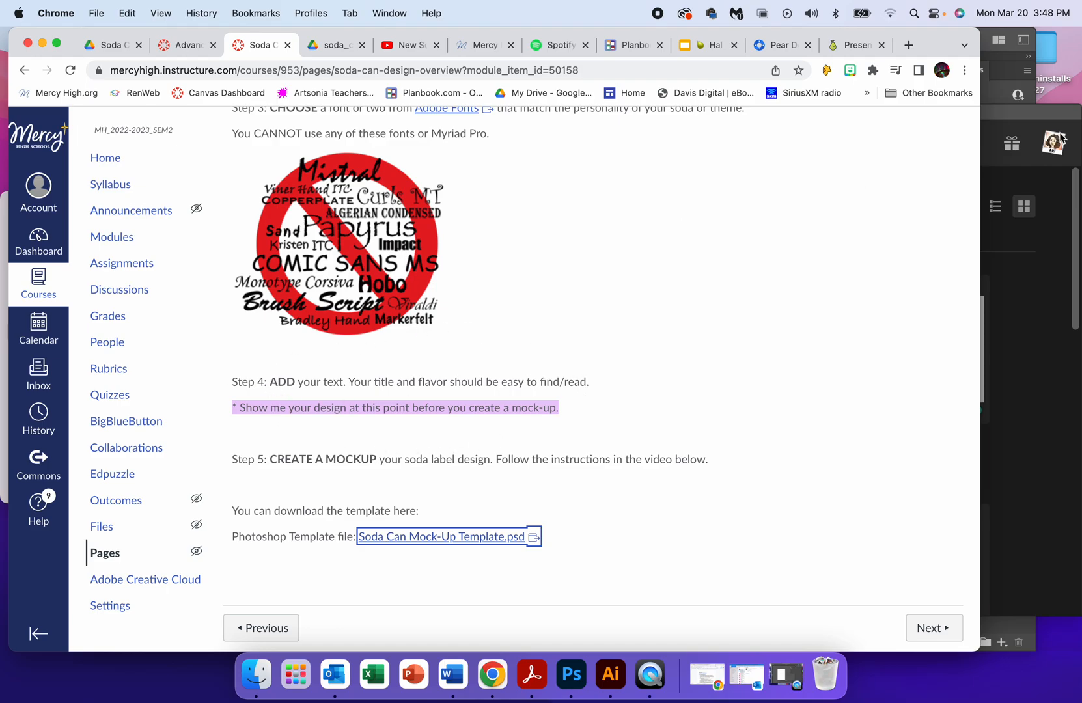
{"action": "left_click", "coordinate": [1026, 256]}
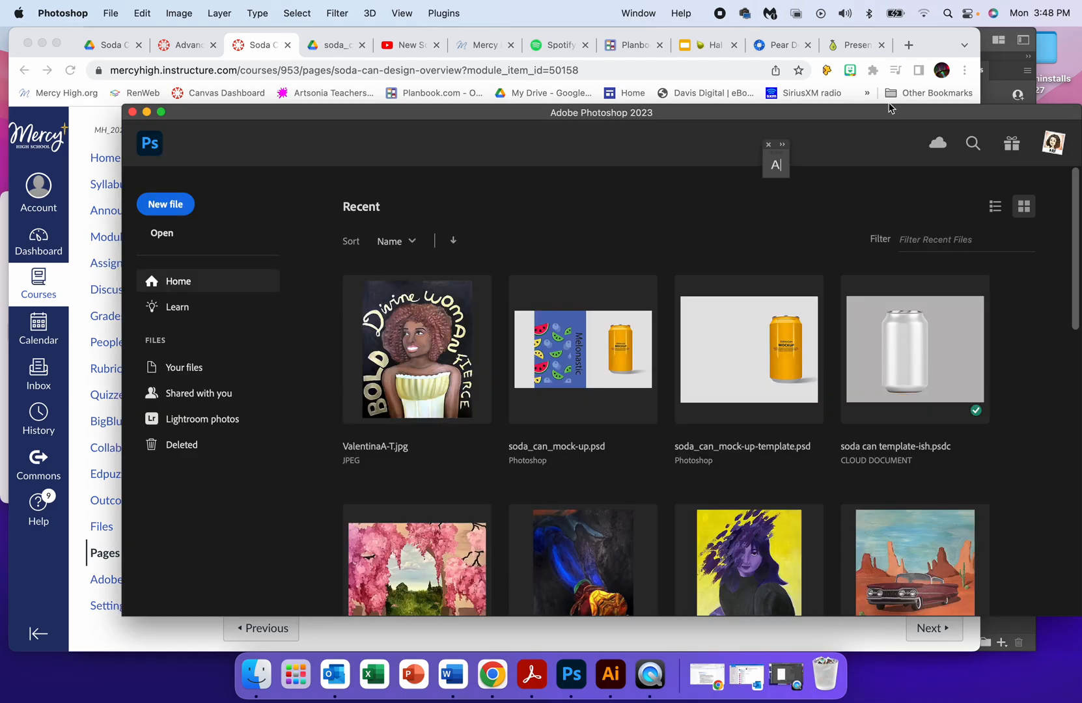
{"action": "left_click", "coordinate": [995, 95]}
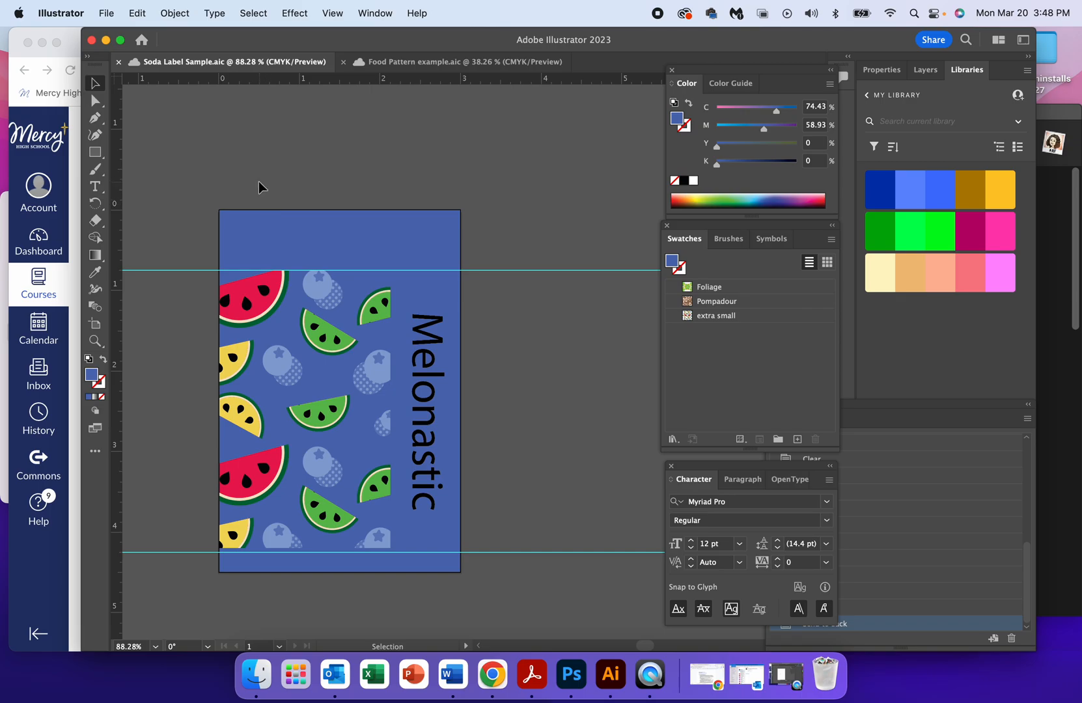
Switch back to the assignment page in Chrome, download soda_can_mock-up-template.psd from its Google Drive link and open it in Photoshop.
{"action": "left_click", "coordinate": [75, 314]}
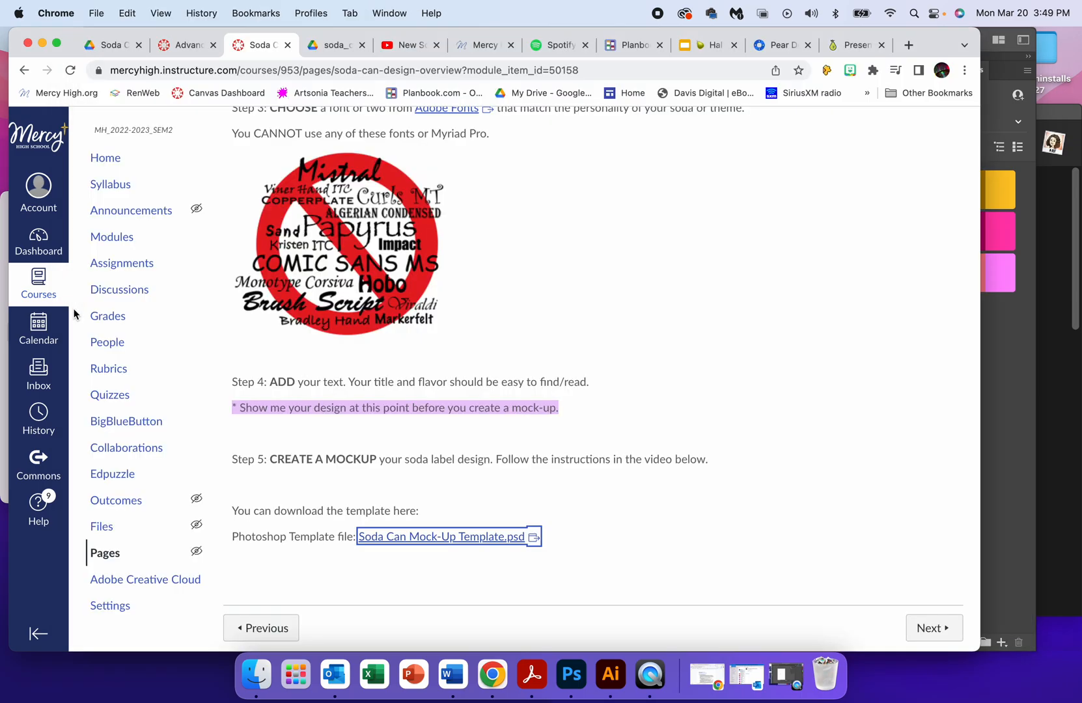
{"action": "scroll", "coordinate": [351, 490], "scroll_direction": "down", "scroll_amount": 2}
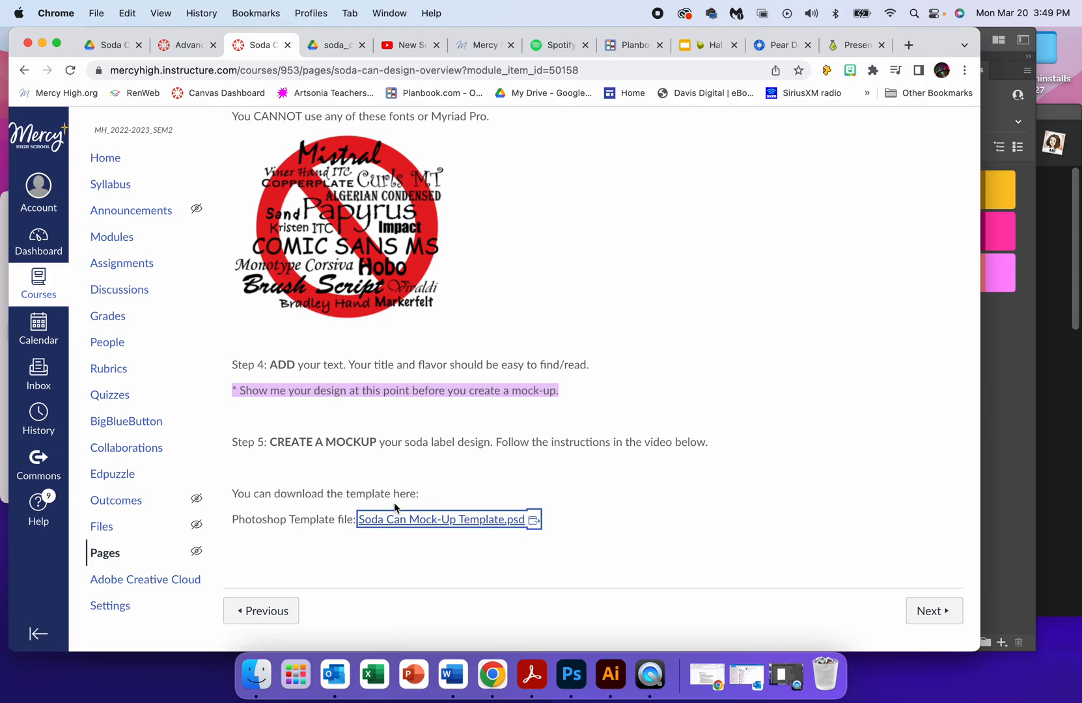
{"action": "scroll", "coordinate": [437, 494], "scroll_direction": "up", "scroll_amount": 15}
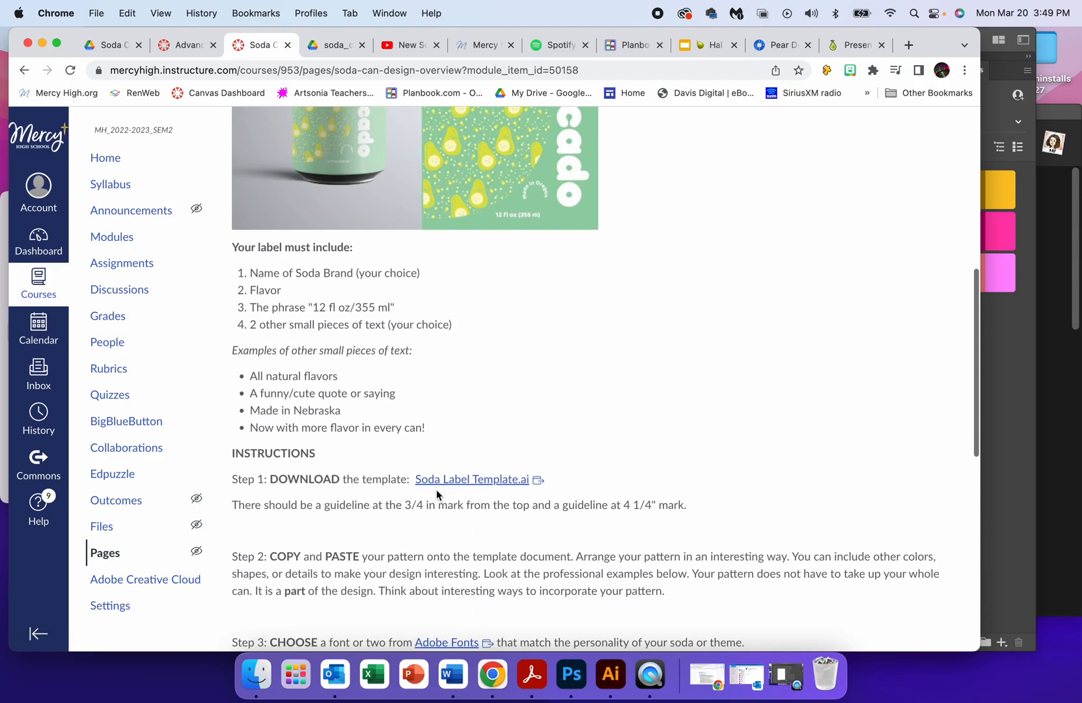
{"action": "scroll", "coordinate": [437, 490], "scroll_direction": "down", "scroll_amount": 15}
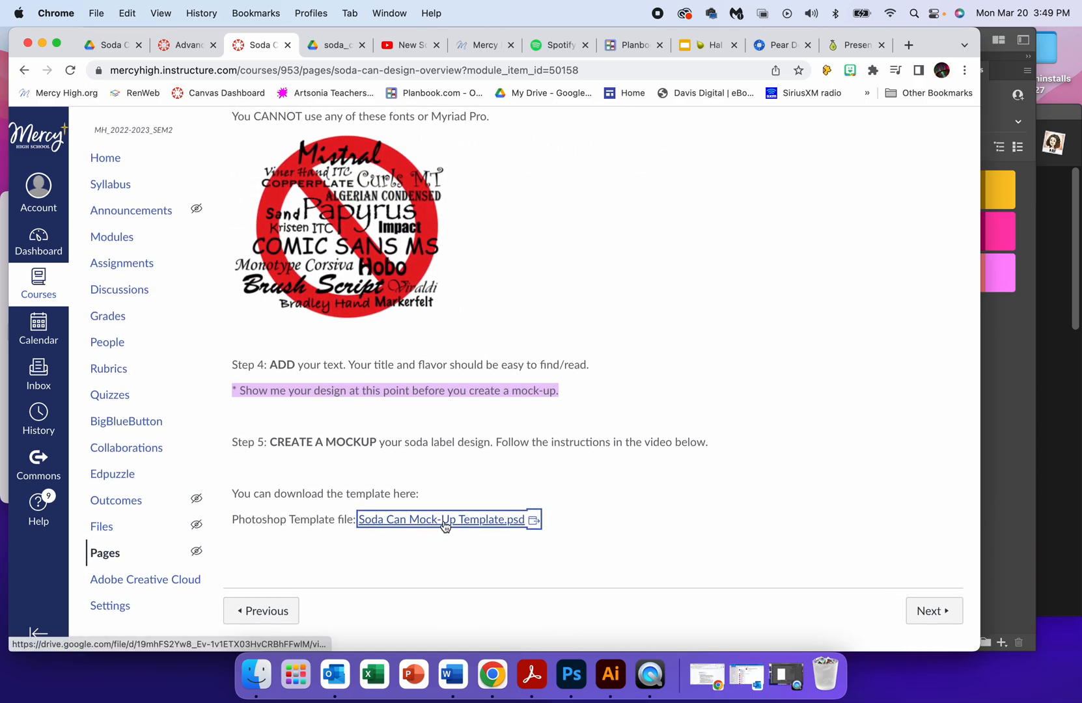
{"action": "left_click", "coordinate": [444, 520]}
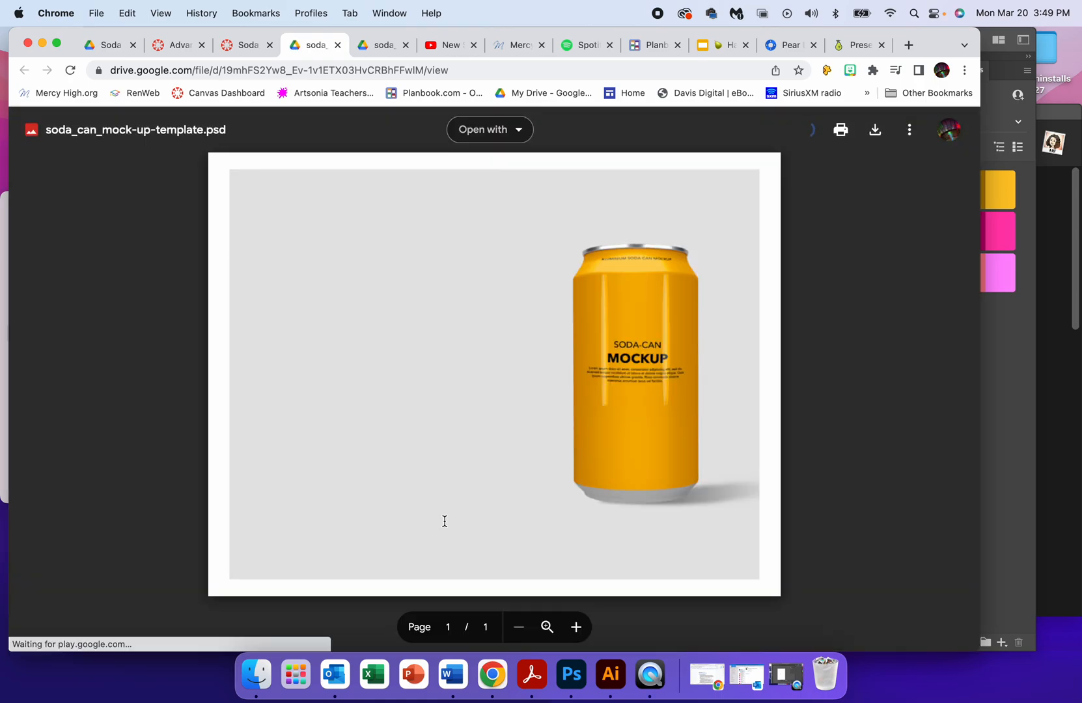
{"action": "left_click", "coordinate": [876, 131]}
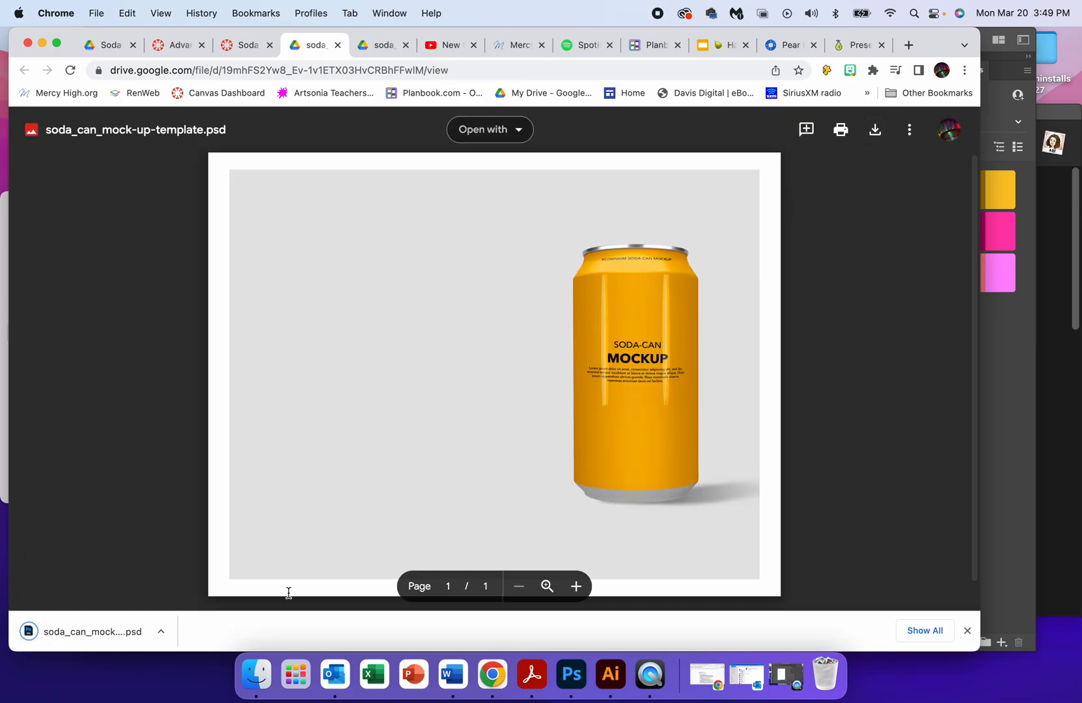
{"action": "left_click", "coordinate": [120, 637]}
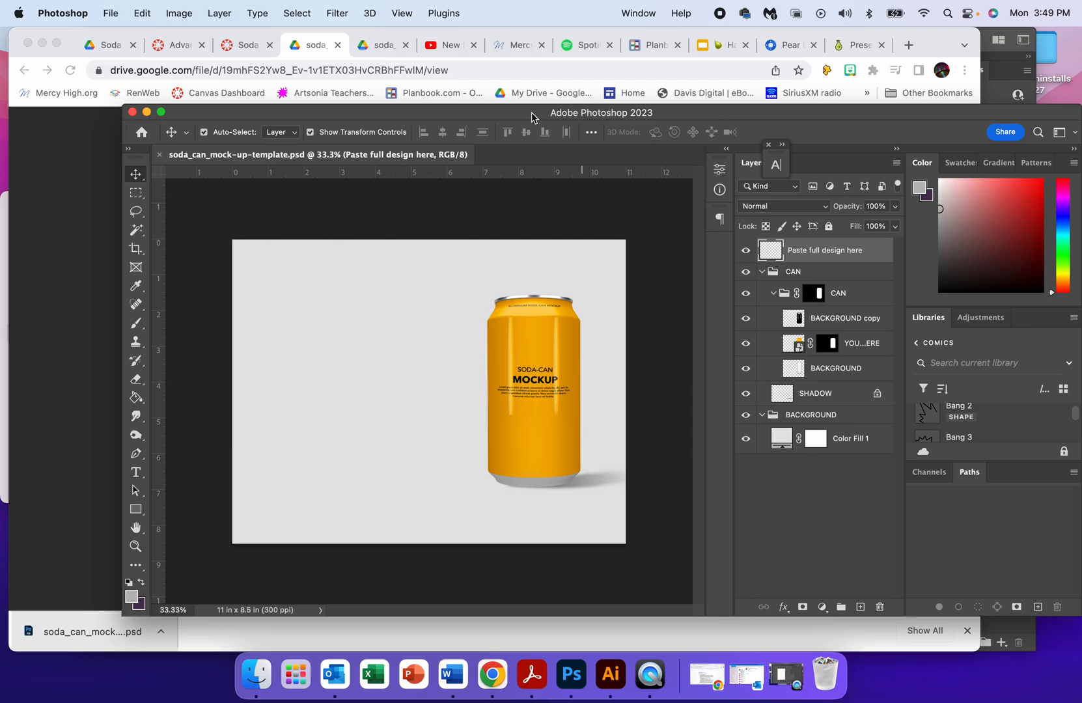
Open Adobe Photoshop 2023 from the Applications folder in Finder and close the Finder window.
{"action": "left_click", "coordinate": [254, 678]}
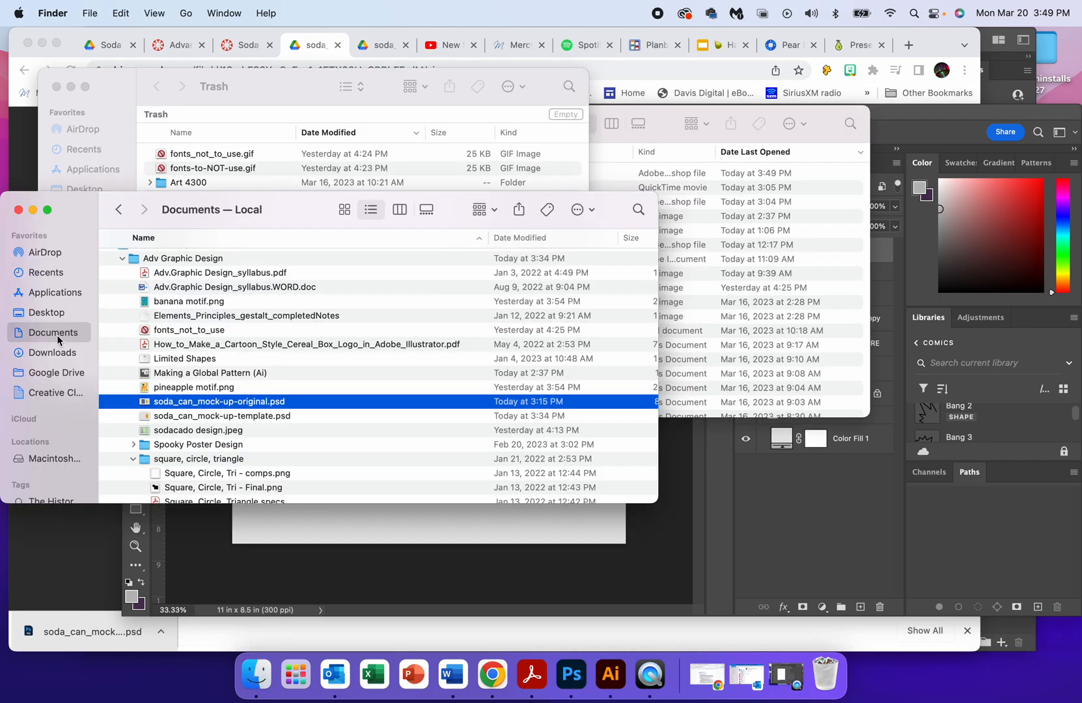
{"action": "left_click", "coordinate": [55, 295]}
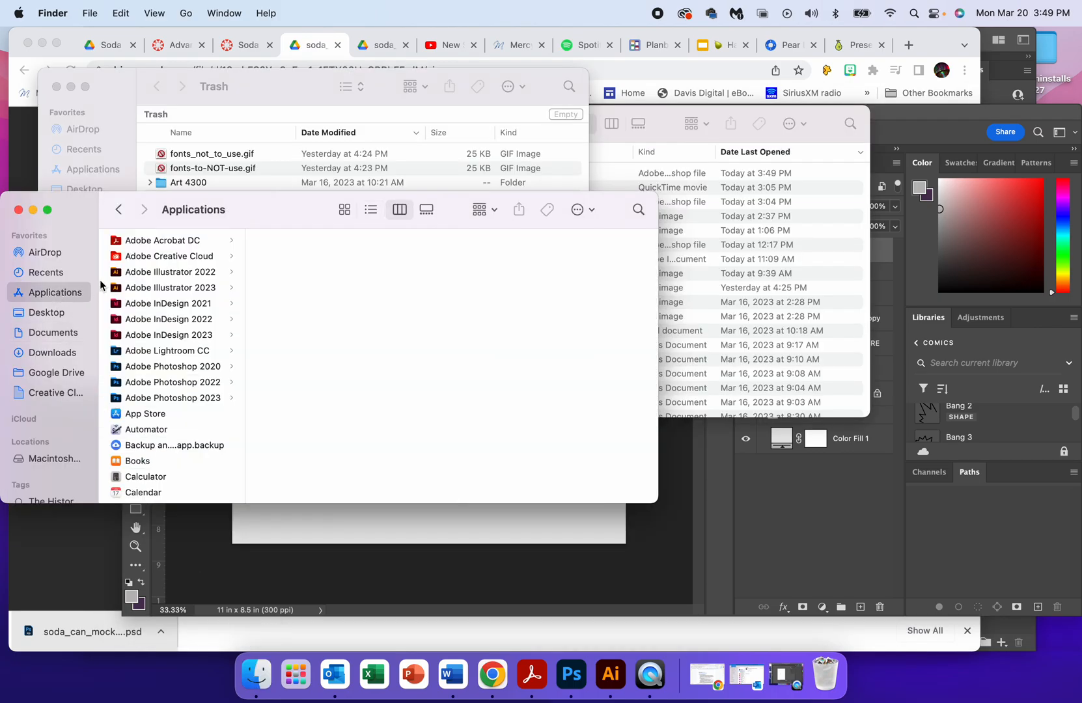
{"action": "left_click", "coordinate": [194, 398]}
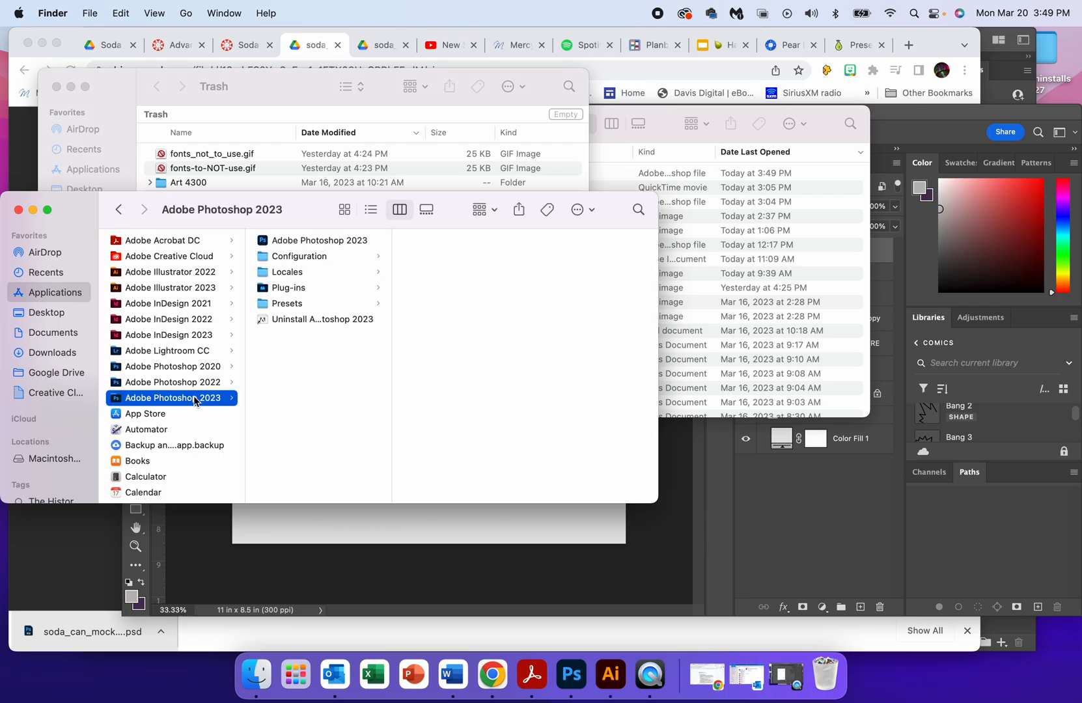
{"action": "double_click", "coordinate": [293, 241]}
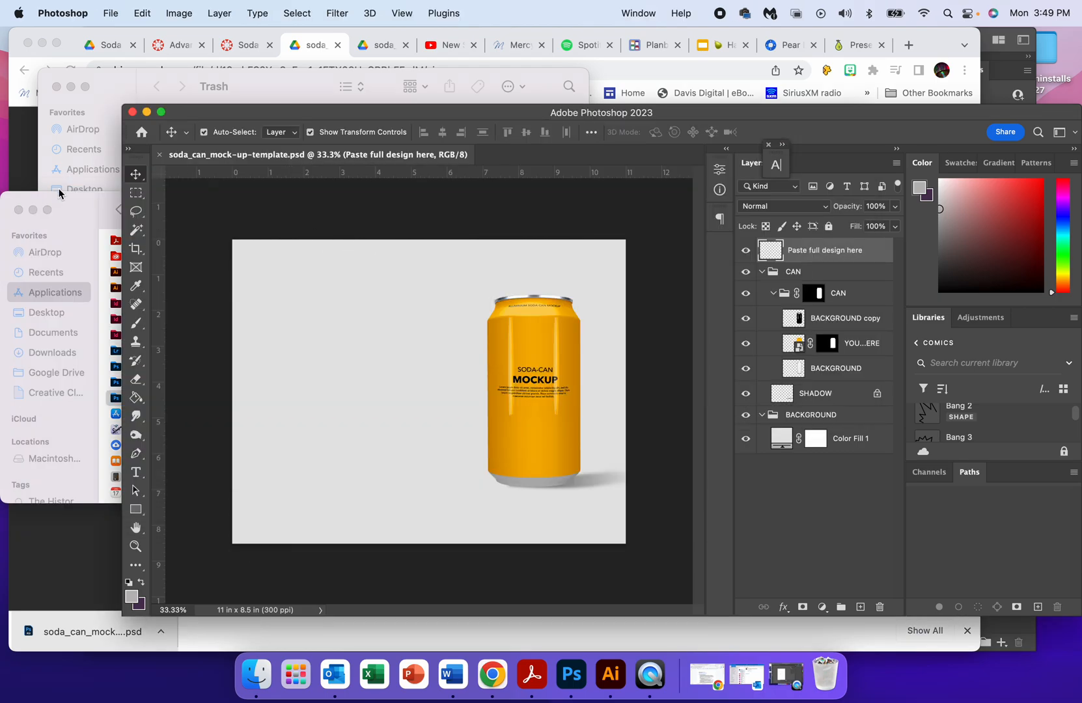
{"action": "left_click", "coordinate": [16, 210]}
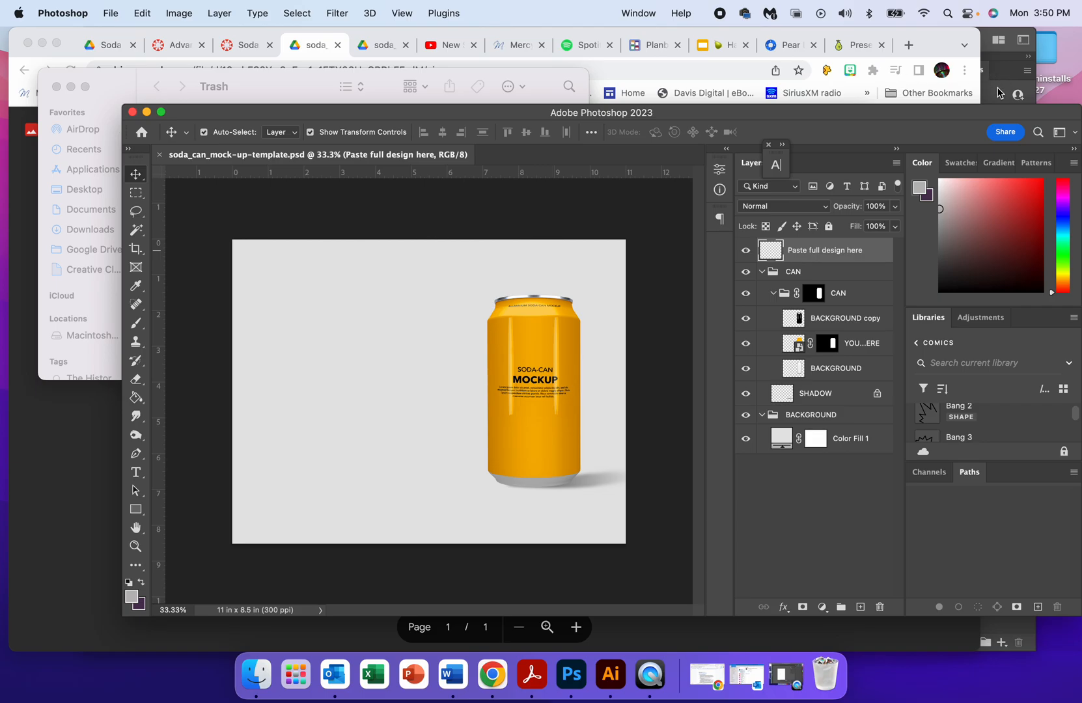
Copy the entire Melonastic label artwork in Illustrator and paste it into the Photoshop mock-up as a Smart Object.
{"action": "key", "text": "super+Tab"}
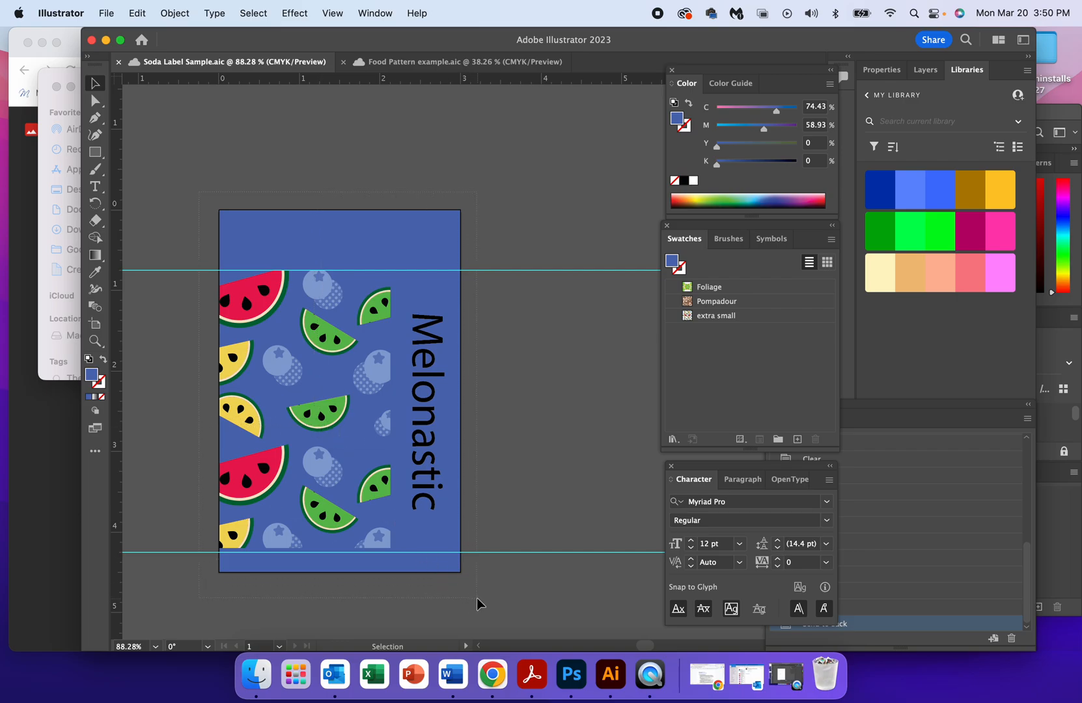
{"action": "key", "text": "super+a"}
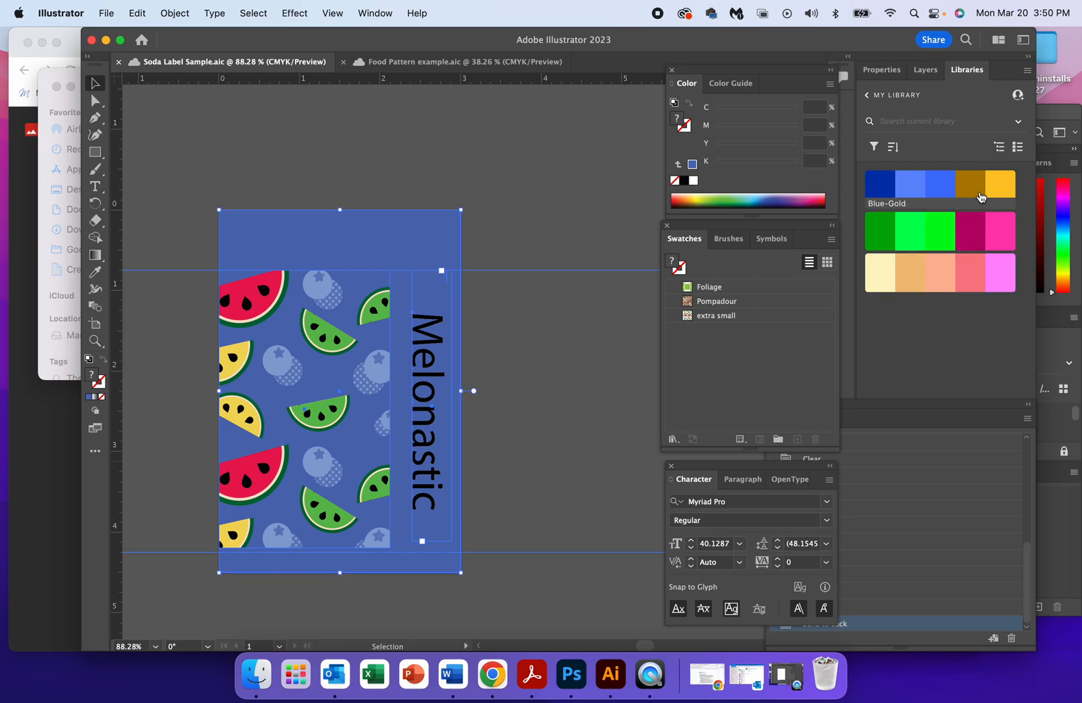
{"action": "left_click", "coordinate": [1057, 331]}
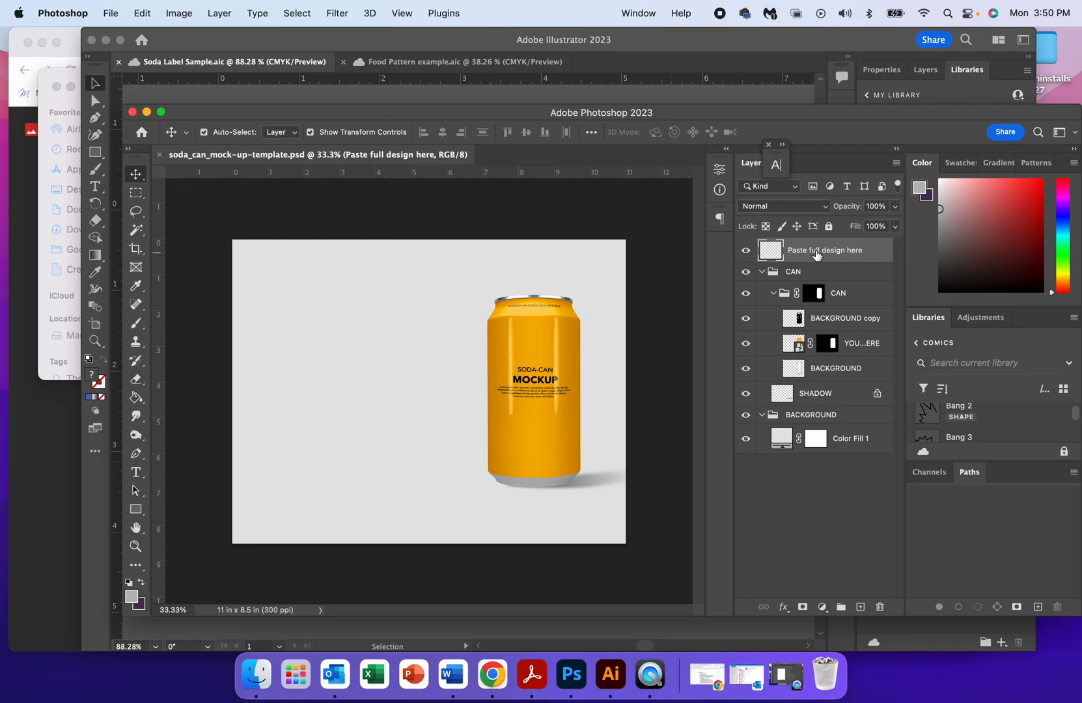
{"action": "key", "text": "super+v"}
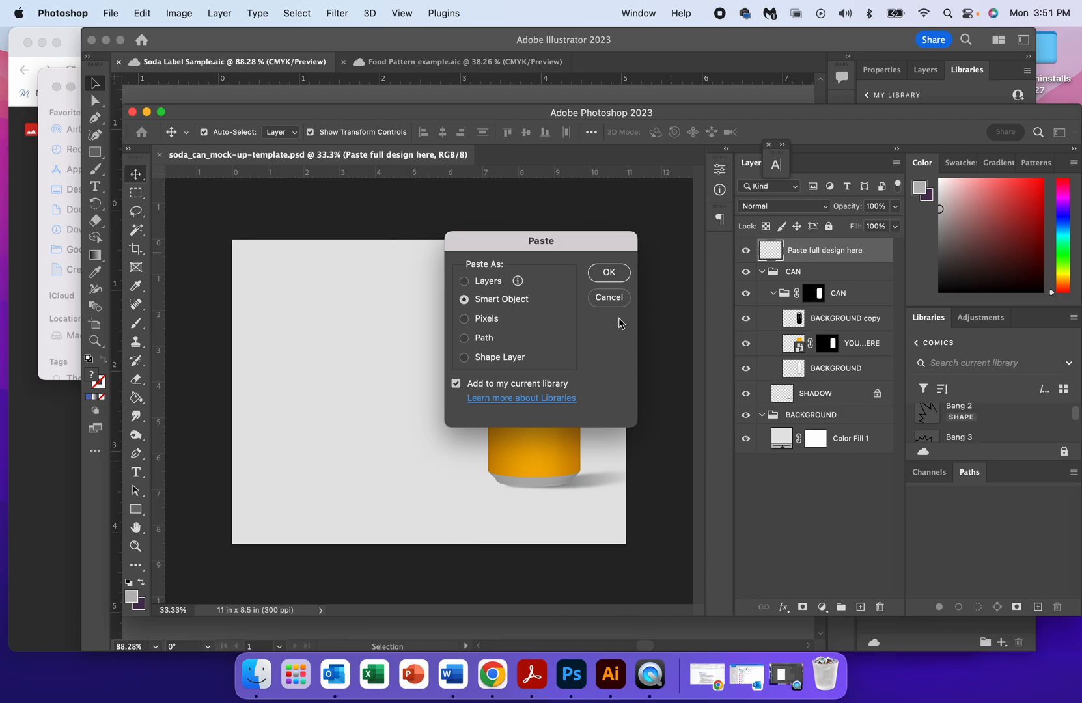
{"action": "left_click", "coordinate": [609, 273]}
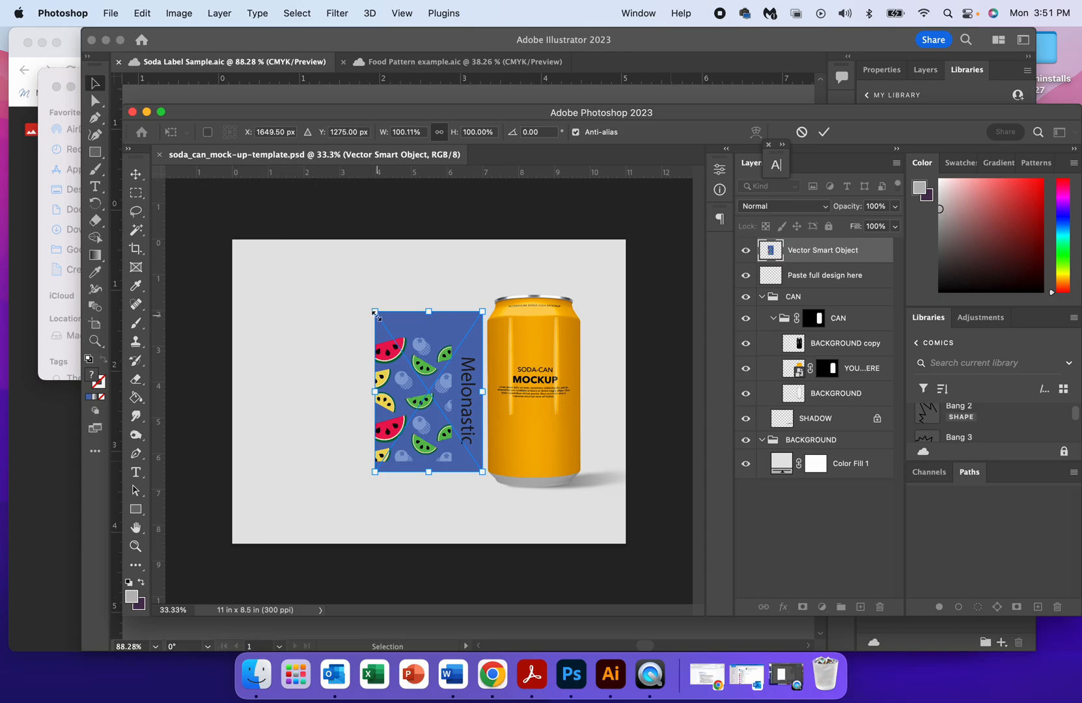
Scale the pasted label to about 189% so it fills the canvas height, aligned to the canvas's left edge, and apply the transform.
{"action": "left_click_drag", "start_coordinate": [376, 315], "coordinate": [326, 249]}
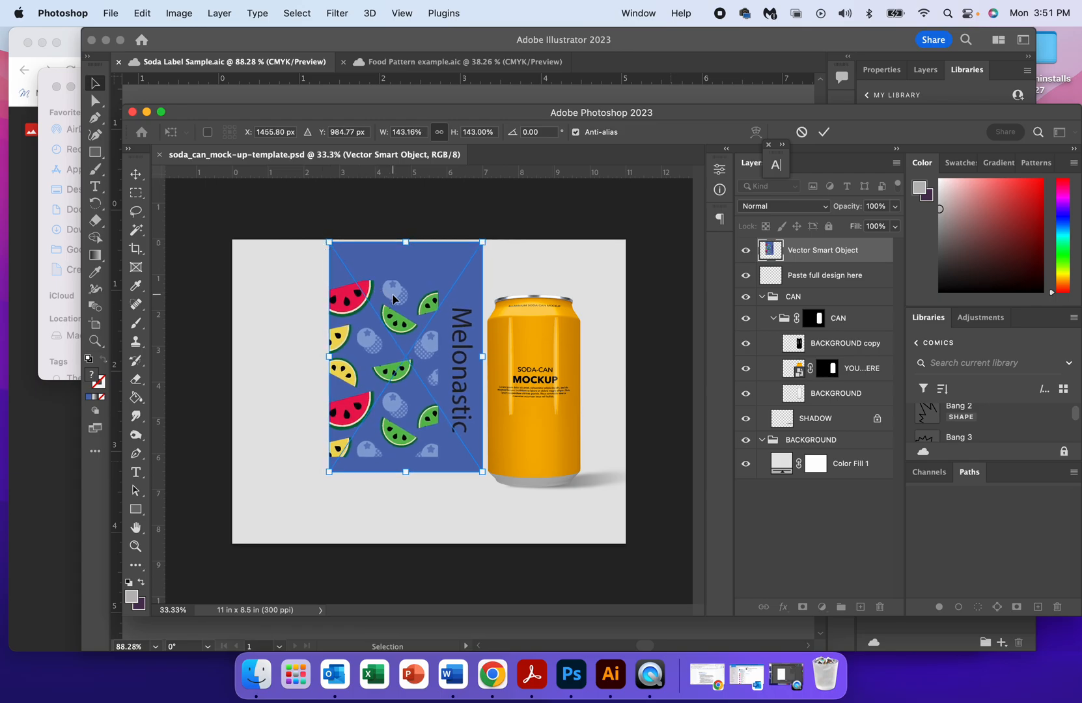
{"action": "left_click_drag", "start_coordinate": [391, 300], "coordinate": [295, 297]}
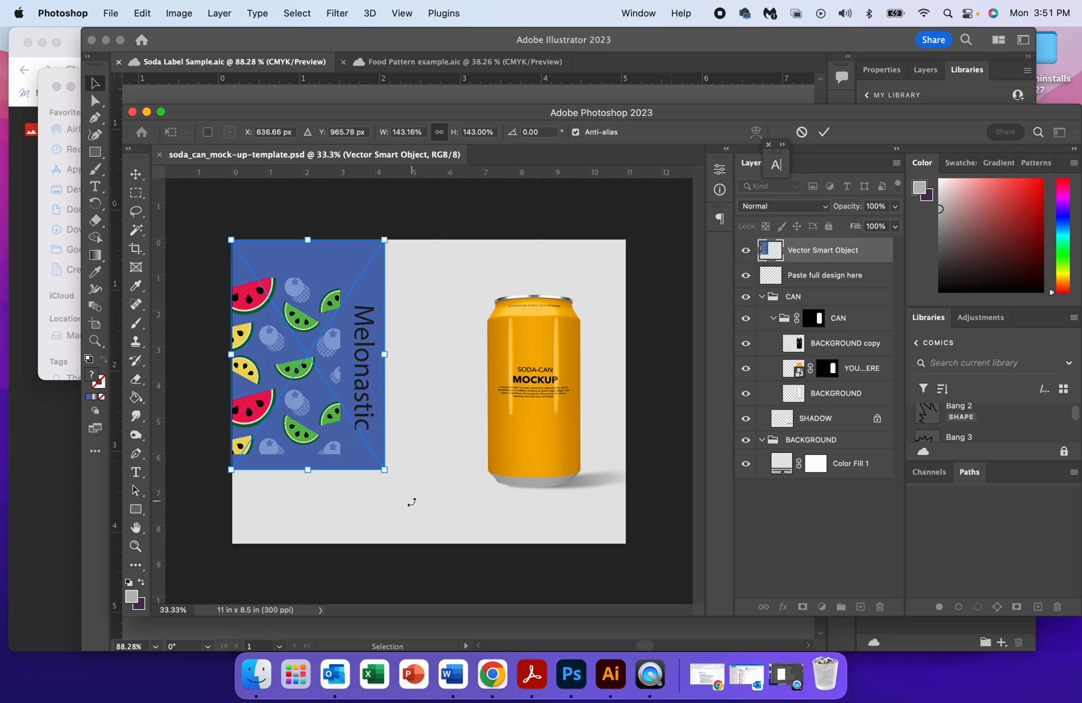
{"action": "left_click_drag", "start_coordinate": [388, 473], "coordinate": [433, 547]}
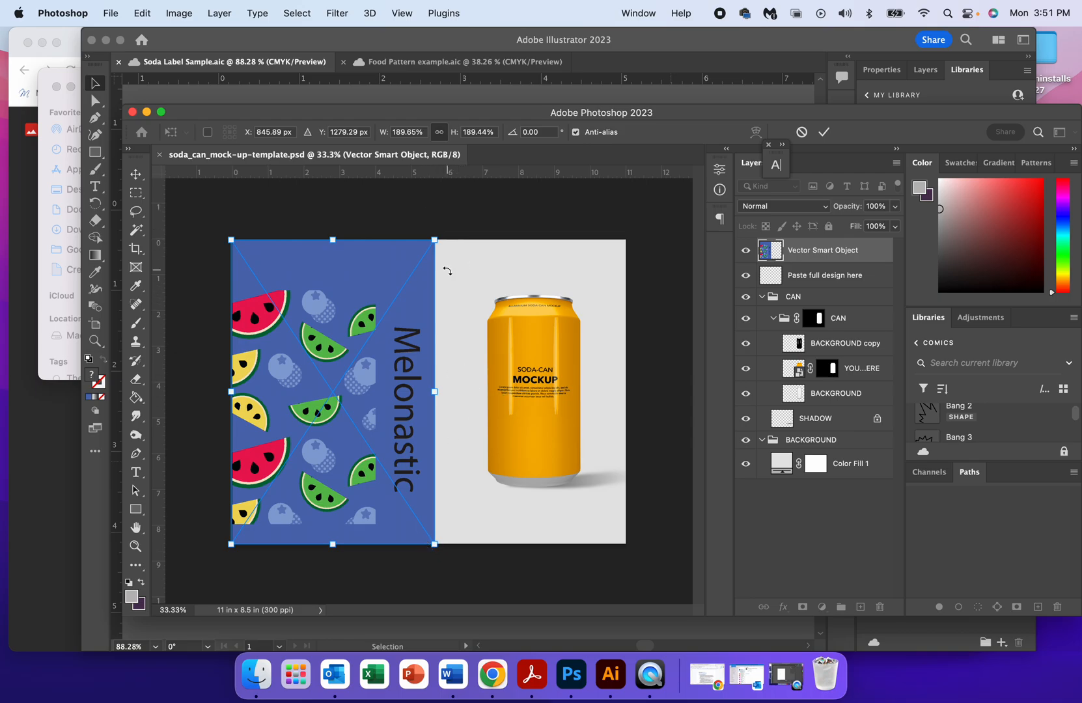
{"action": "left_click", "coordinate": [136, 175]}
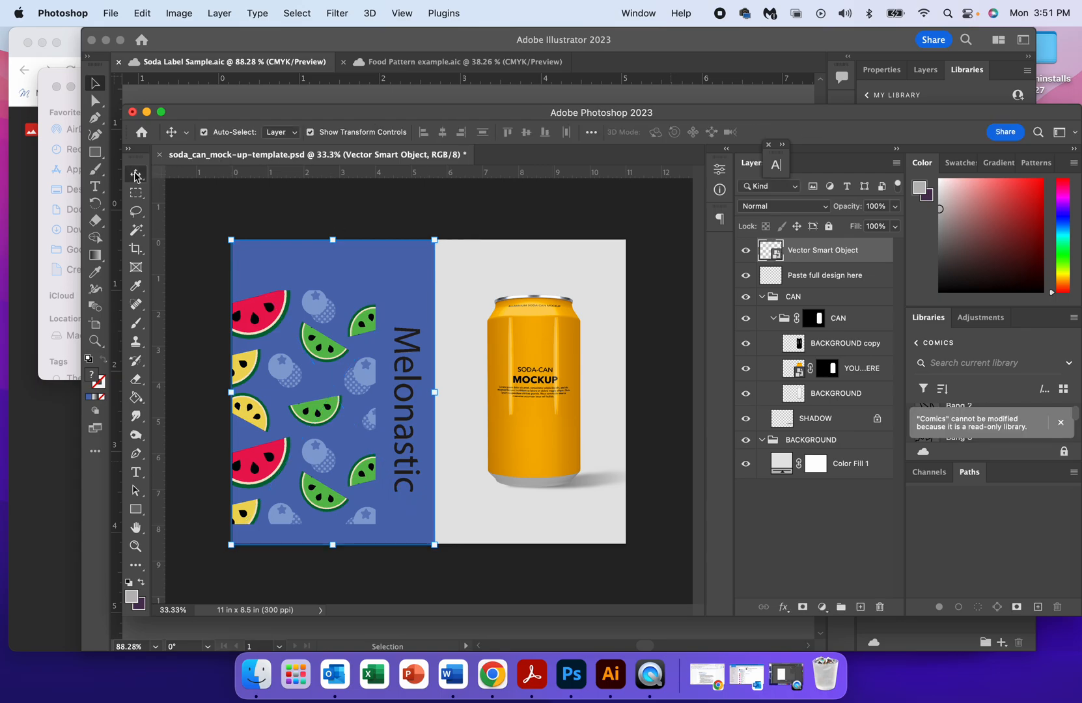
Reselect the label with Show Transform Controls enabled and enlarge it slightly to about 192%.
{"action": "left_click", "coordinate": [464, 314]}
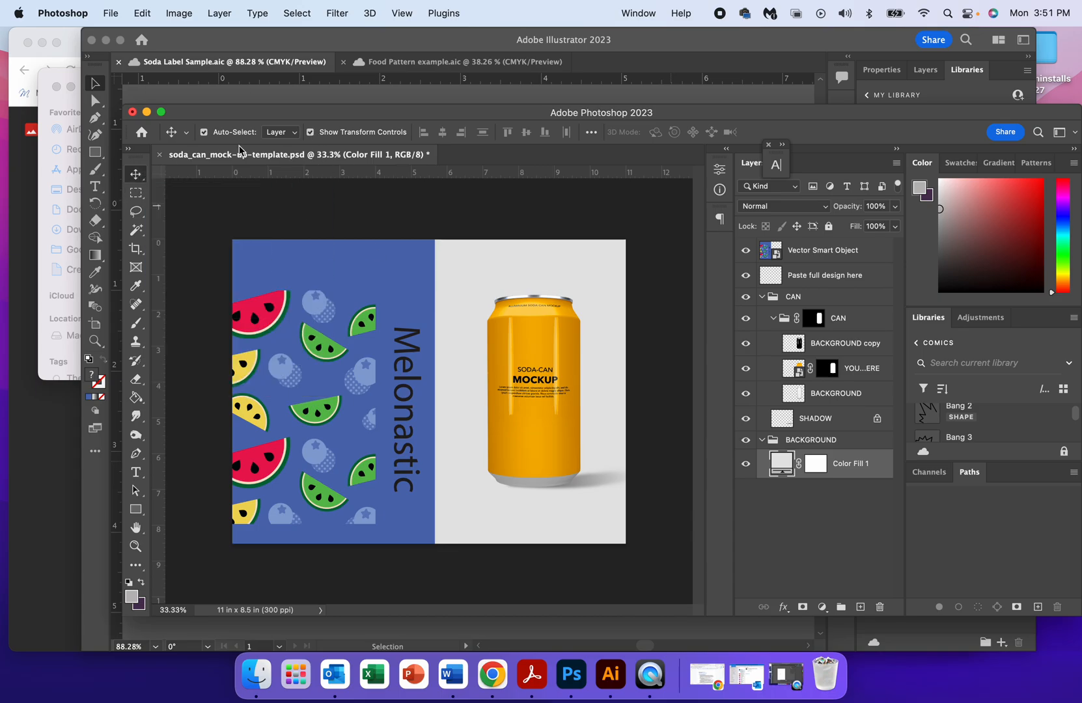
{"action": "left_click", "coordinate": [311, 133]}
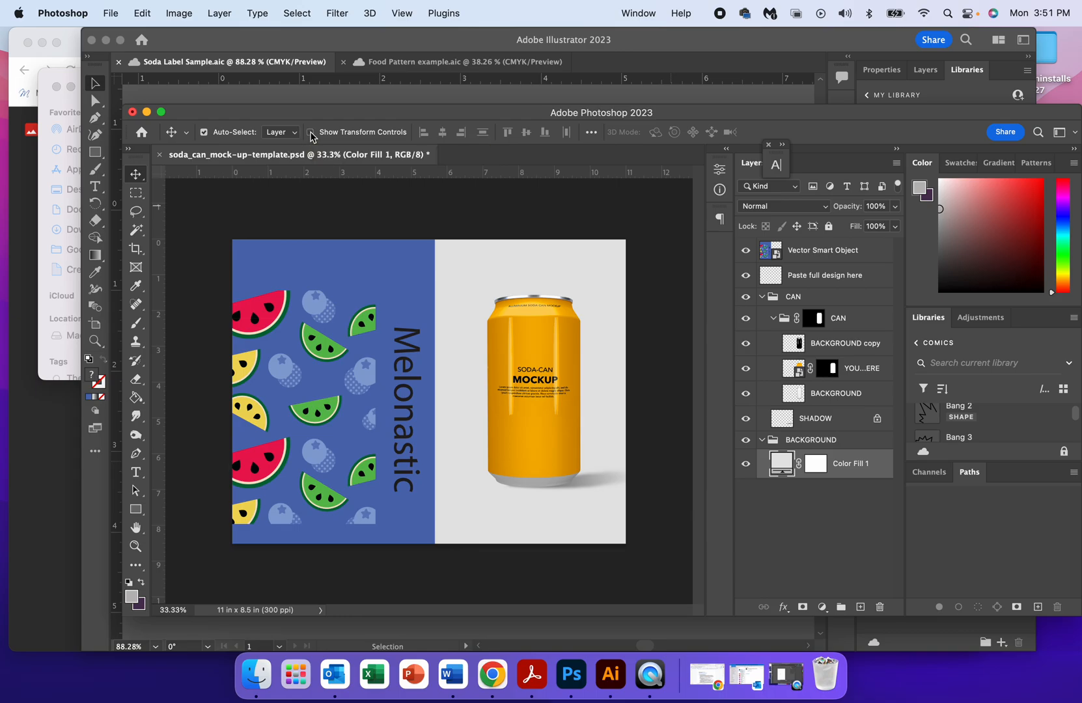
{"action": "left_click", "coordinate": [343, 260]}
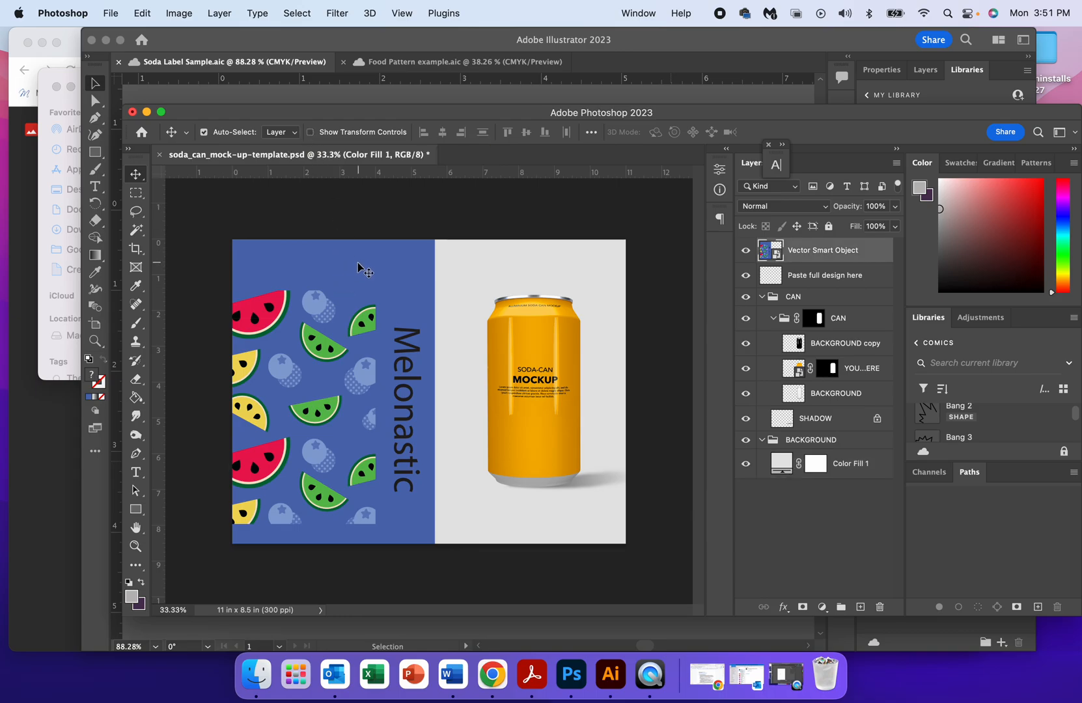
{"action": "left_click", "coordinate": [311, 133]}
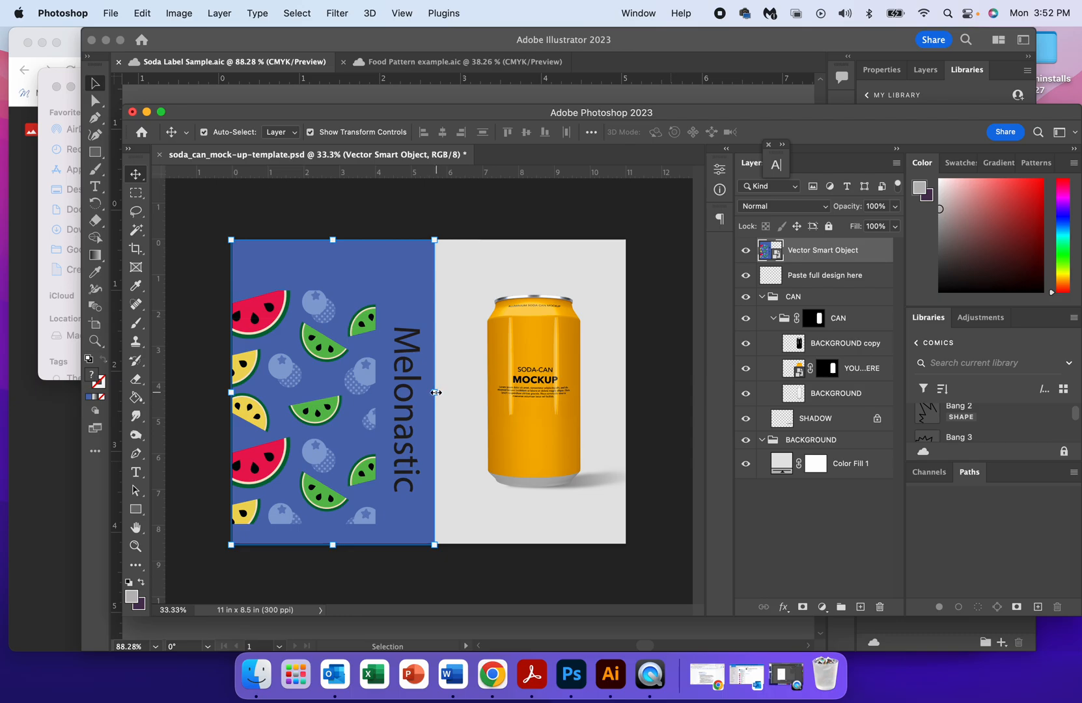
{"action": "mouse_move", "coordinate": [436, 393]}
{"action": "left_mouse_down"}
{"action": "mouse_move", "coordinate": [411, 392]}
{"action": "mouse_move", "coordinate": [439, 397]}
{"action": "left_mouse_up"}
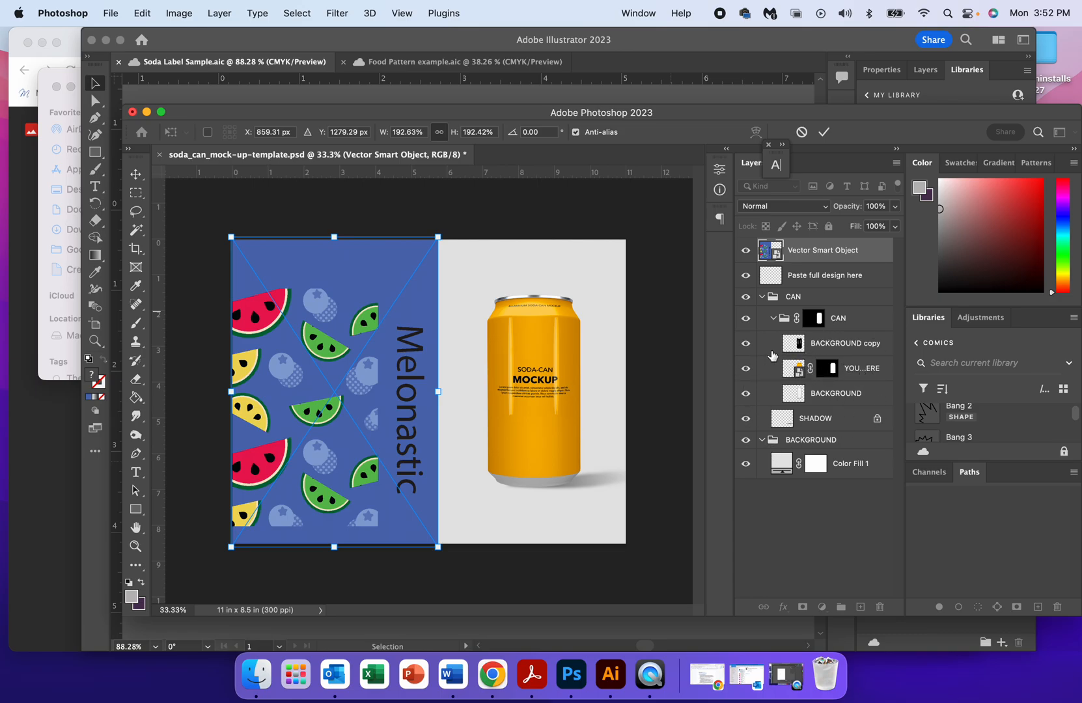
Toggle the visibility of the YOUR DESIGN HERE layer to see which part of the can it covers.
{"action": "left_click", "coordinate": [747, 369]}
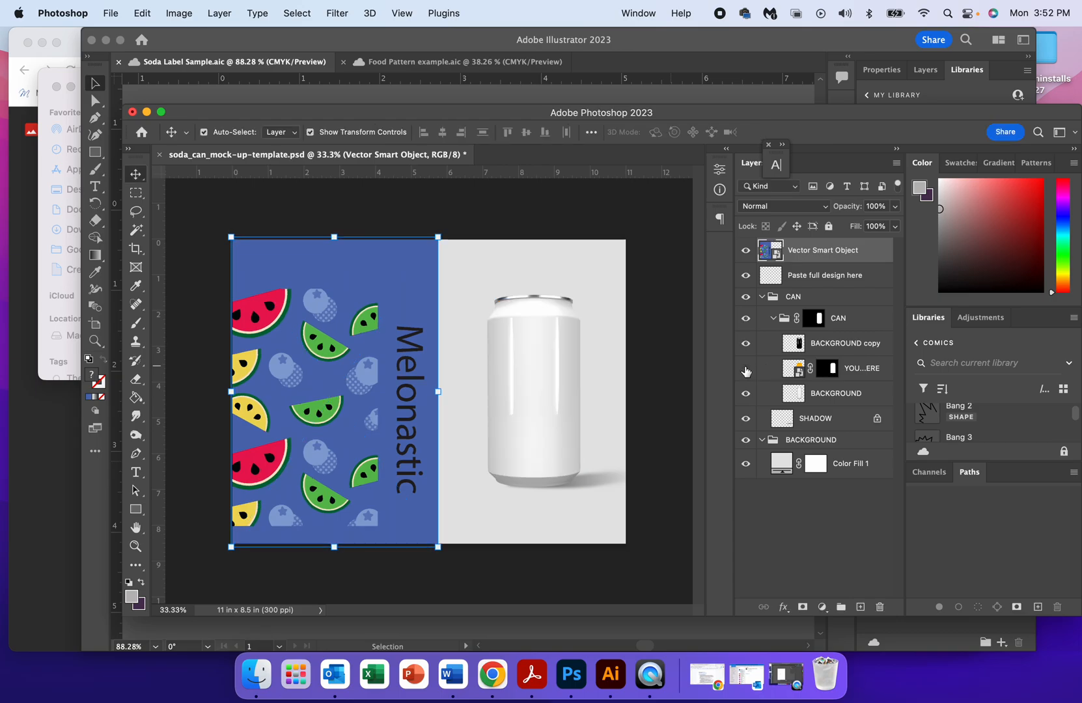
{"action": "left_click", "coordinate": [747, 368]}
{"action": "left_click", "coordinate": [746, 369]}
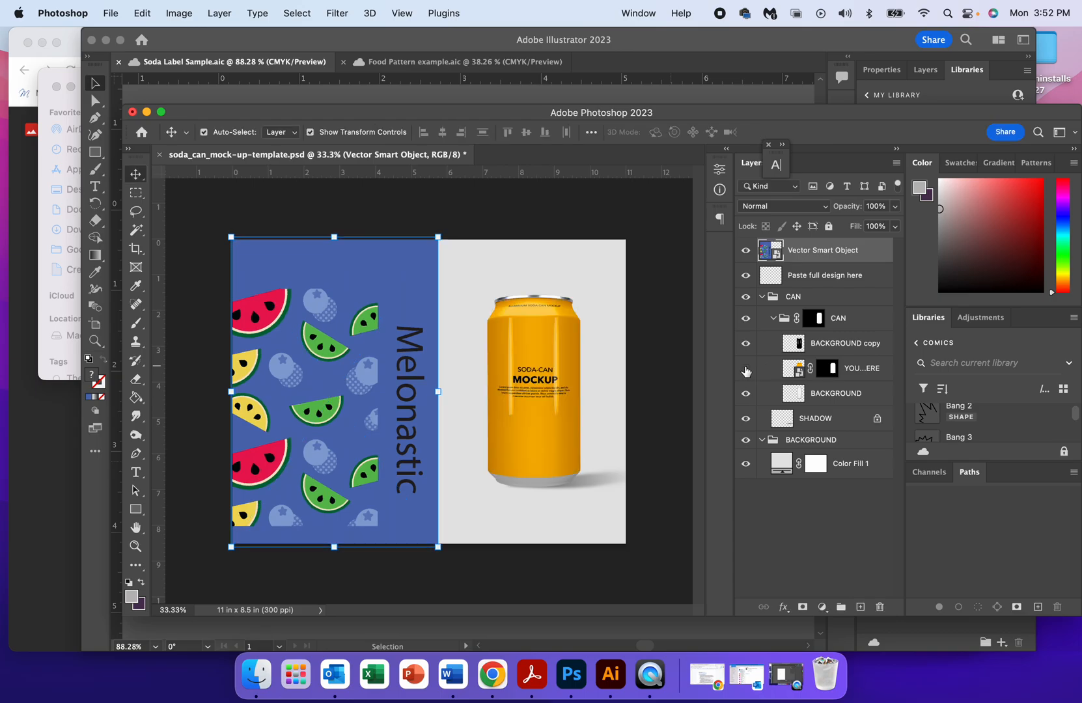
{"action": "left_click", "coordinate": [747, 370]}
{"action": "left_click", "coordinate": [747, 369]}
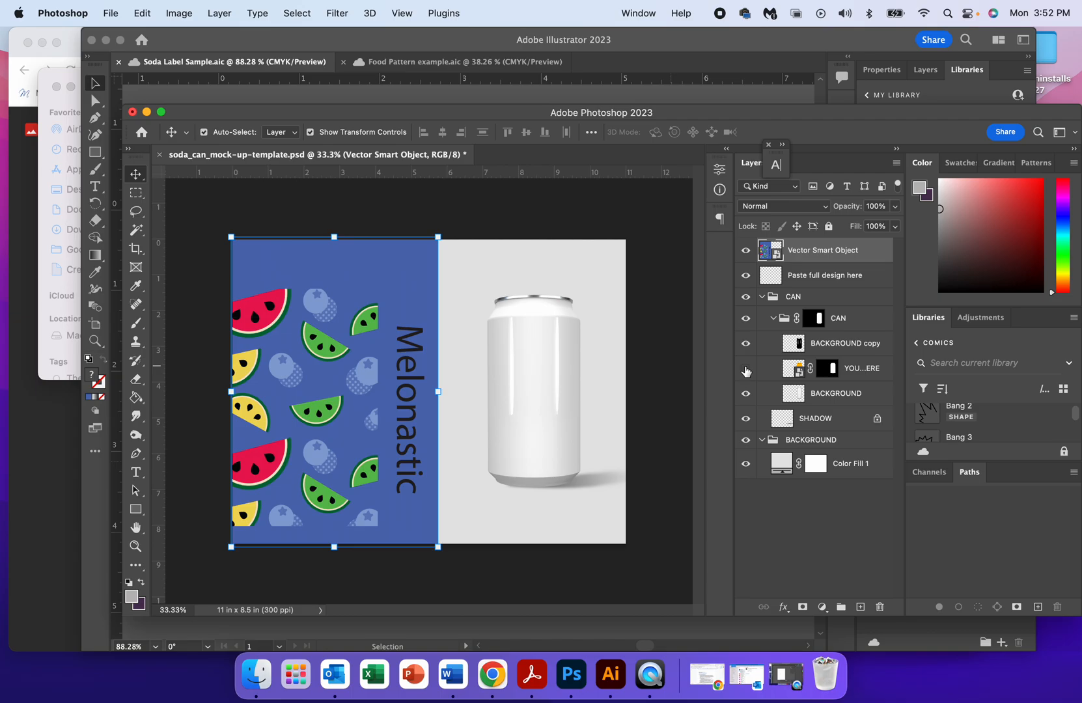
{"action": "left_click", "coordinate": [746, 369]}
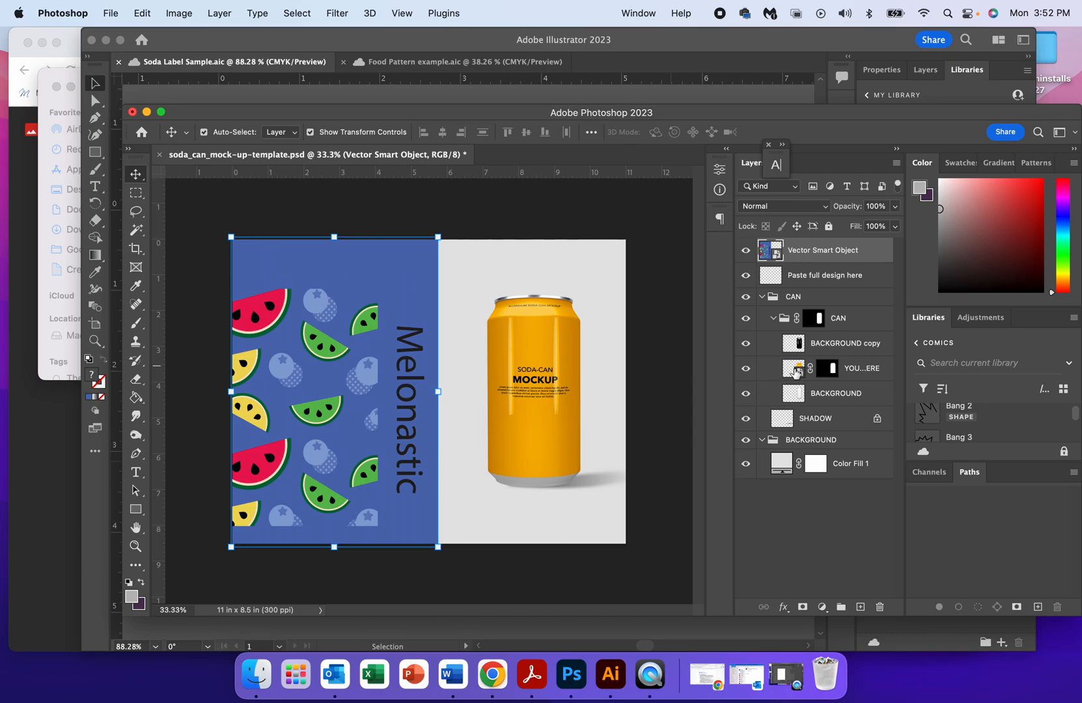
Open the contents of the YOUR DESIGN HERE Smart Object without updating its text layers, and compare them with the can template.
{"action": "double_click", "coordinate": [798, 373]}
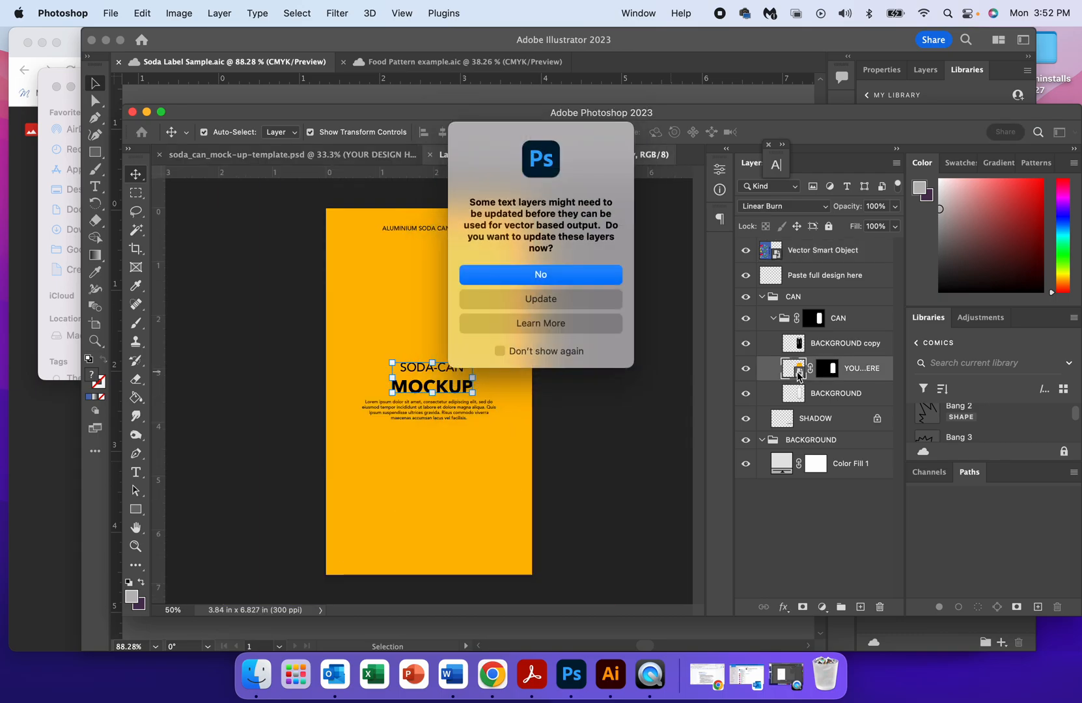
{"action": "left_click", "coordinate": [550, 275]}
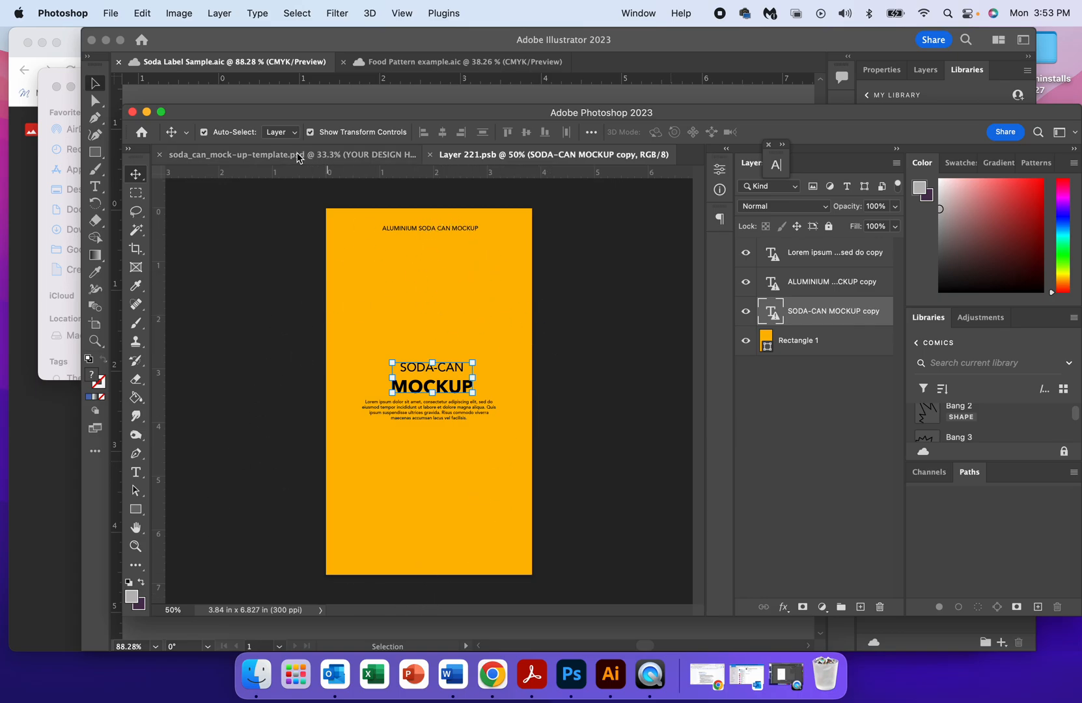
{"action": "left_click", "coordinate": [274, 158]}
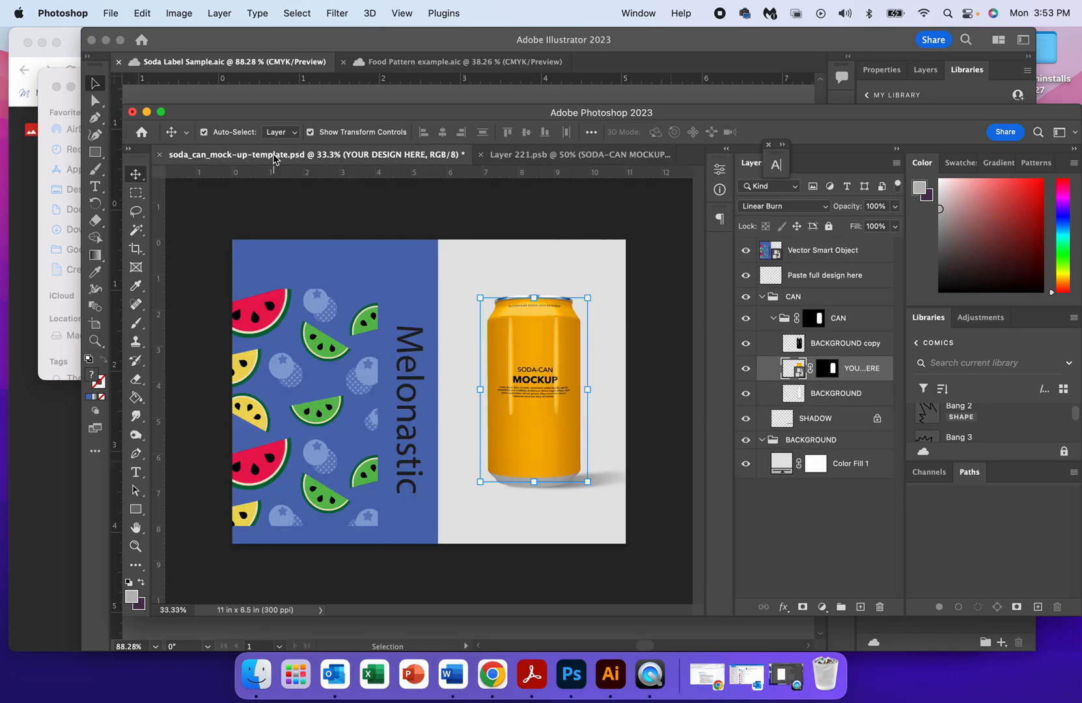
{"action": "left_click", "coordinate": [544, 160]}
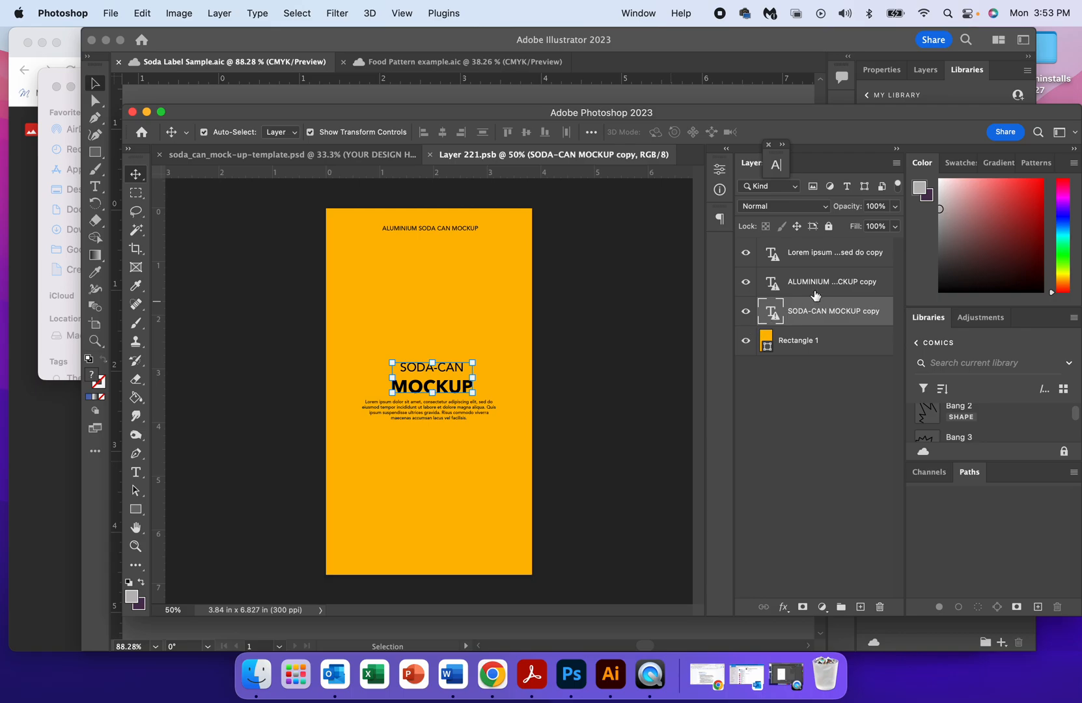
Hide the Lorem ipsum, ALUMINIUM and SODA-CAN MOCKUP text layers in the Smart Object document.
{"action": "left_click", "coordinate": [746, 254]}
{"action": "left_click", "coordinate": [746, 285]}
{"action": "left_click", "coordinate": [747, 312]}
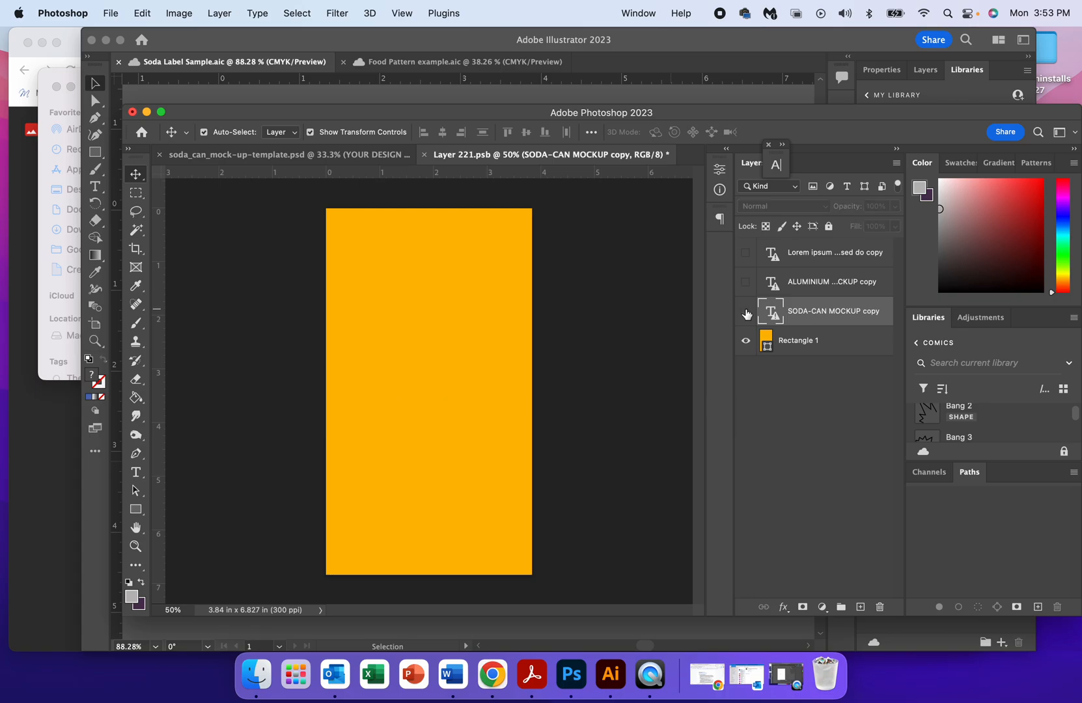
Change the fill color of the Rectangle 1 shape layer to near-white fbfbfb.
{"action": "left_click", "coordinate": [770, 338]}
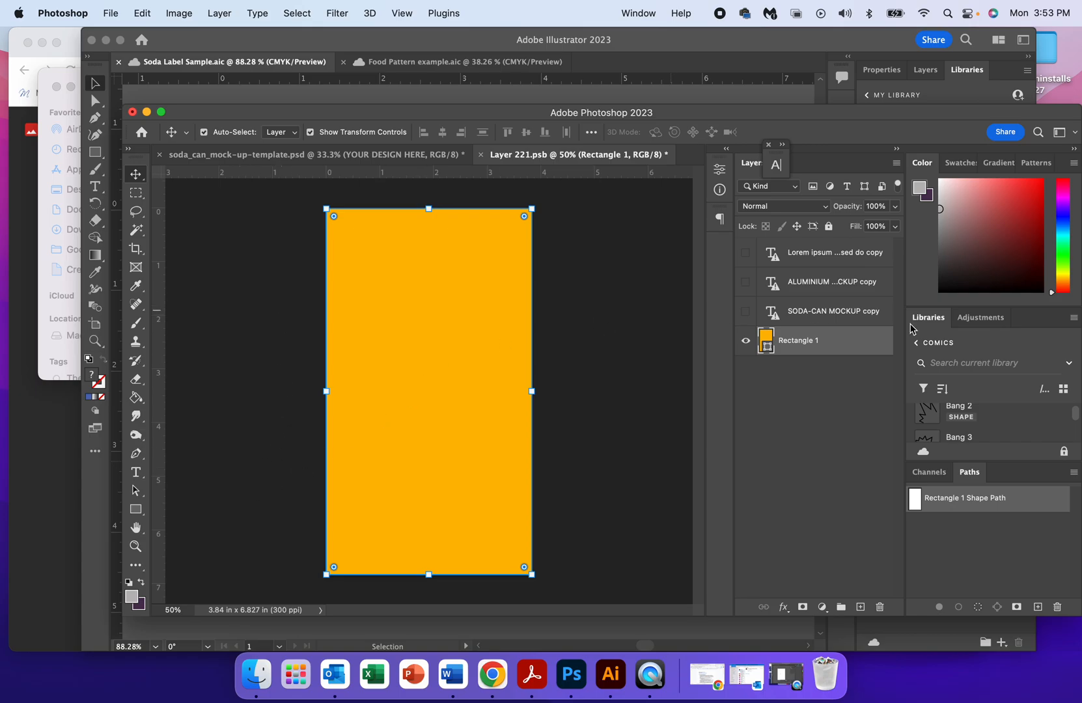
{"action": "double_click", "coordinate": [768, 337]}
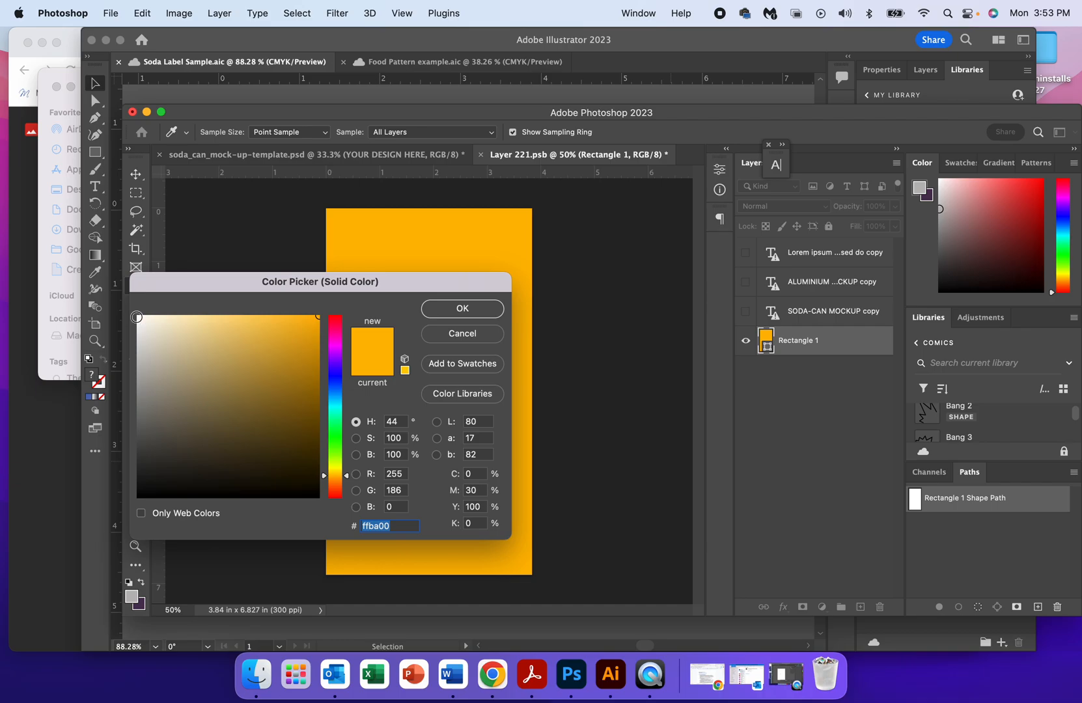
{"action": "left_click", "coordinate": [137, 317]}
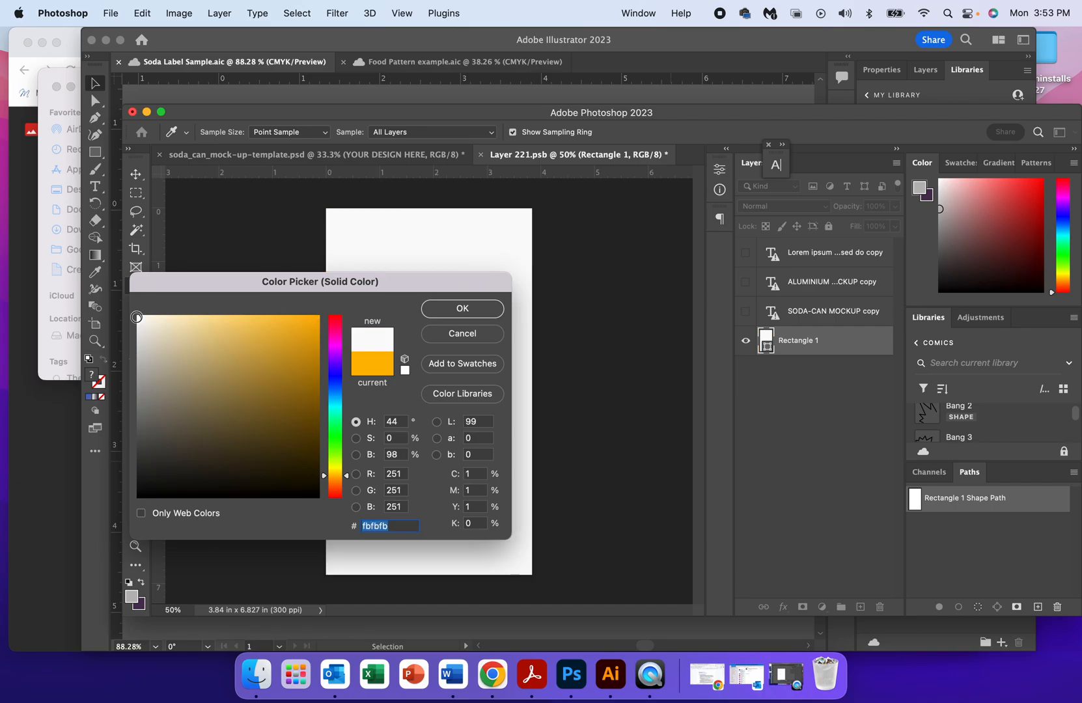
{"action": "left_click", "coordinate": [474, 313]}
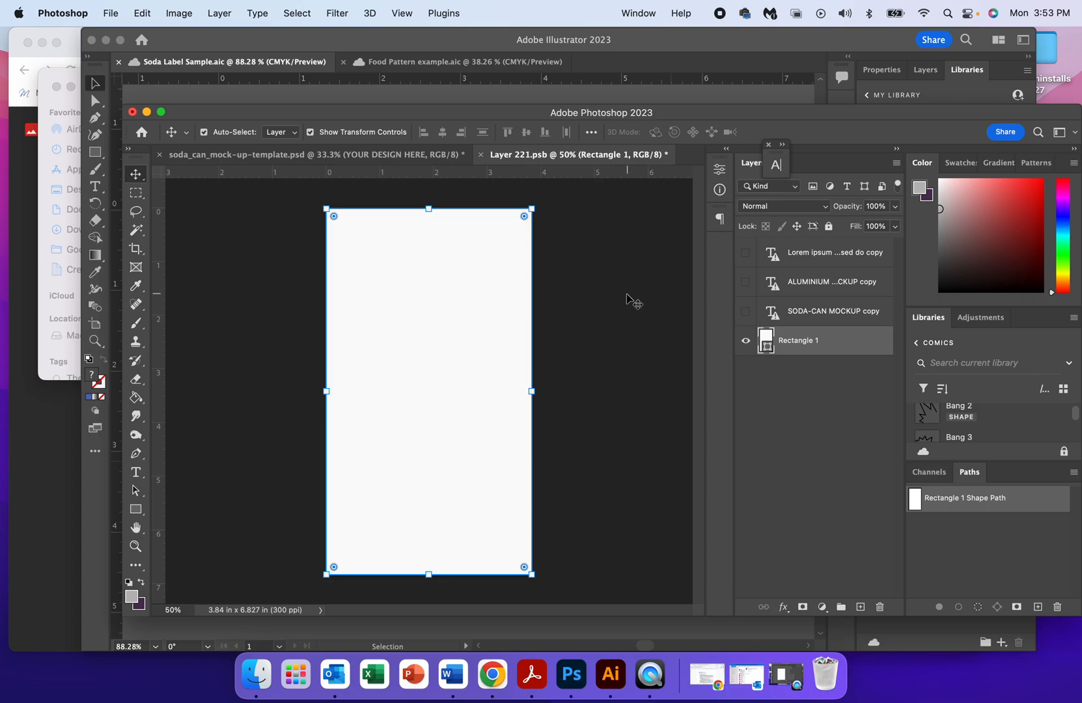
Search Photoshop for "my libra", open the Libraries panel and look through the Comics library's items.
{"action": "left_click", "coordinate": [1068, 363]}
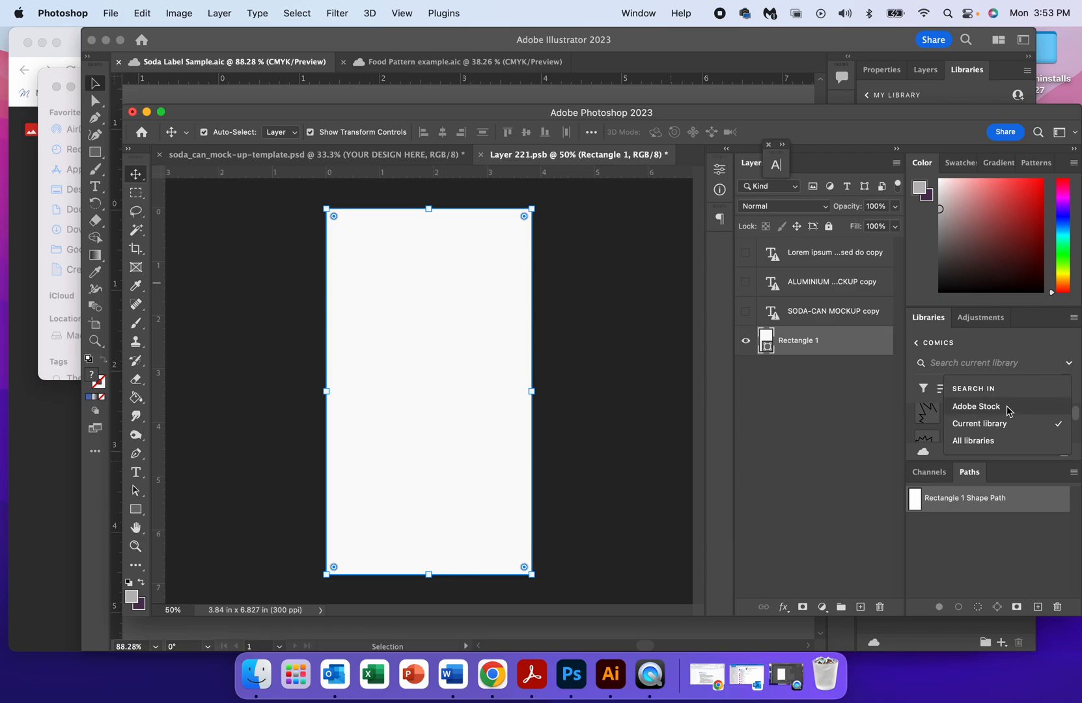
{"action": "left_click", "coordinate": [1011, 426]}
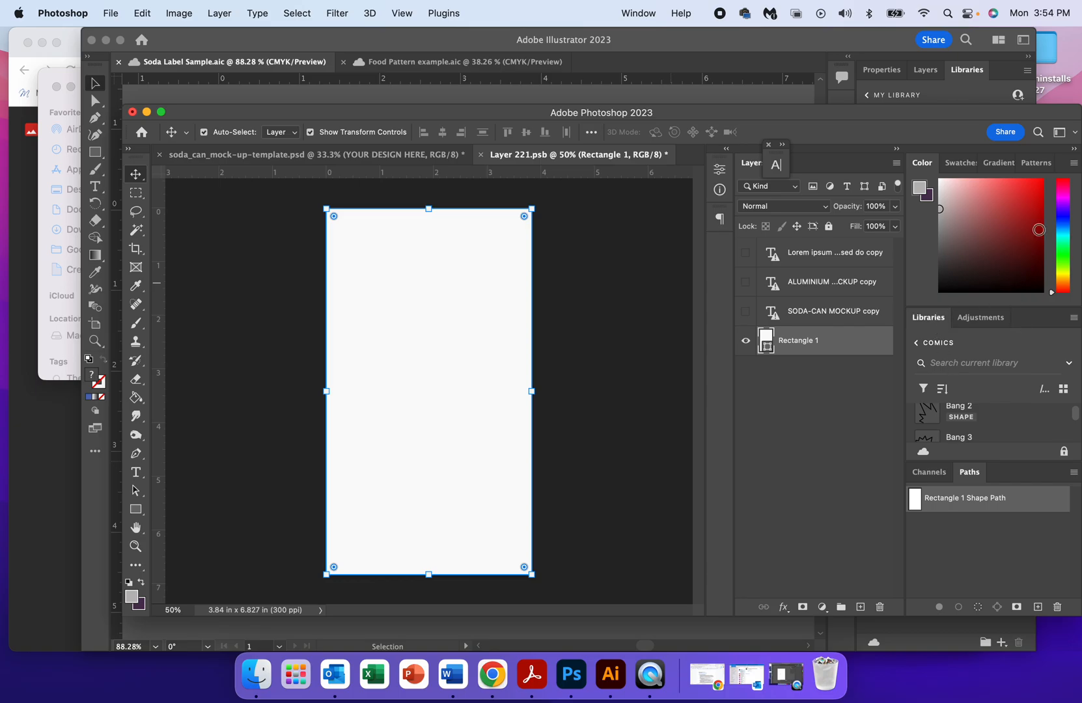
{"action": "left_click", "coordinate": [1038, 133]}
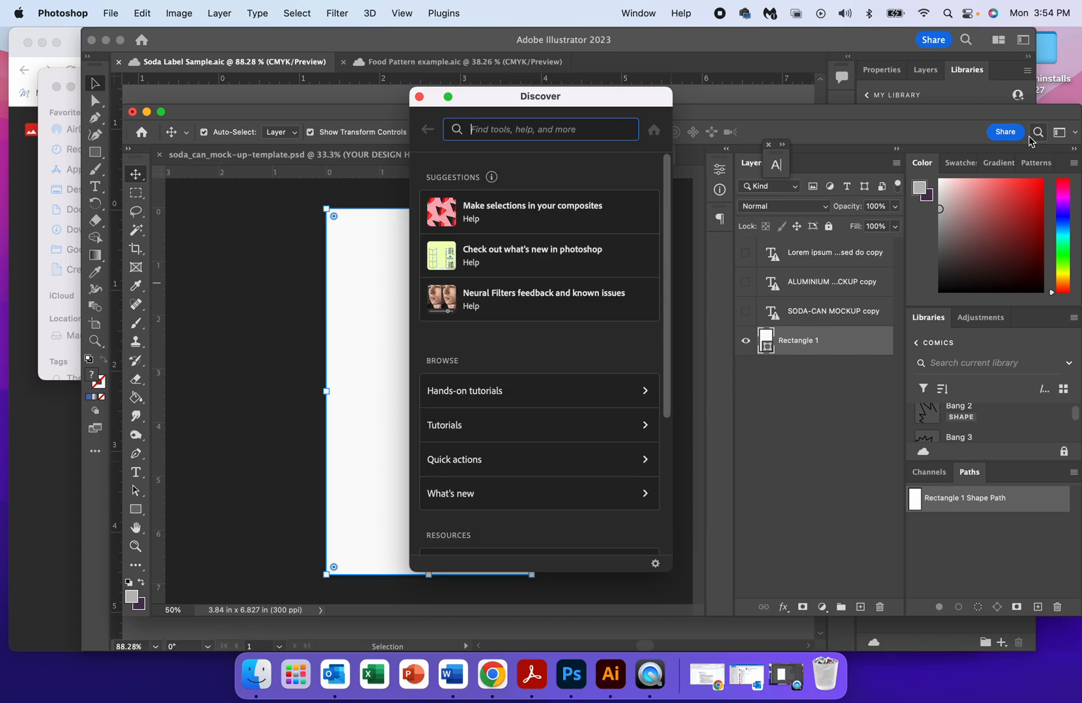
{"action": "type", "text": "my libra"}
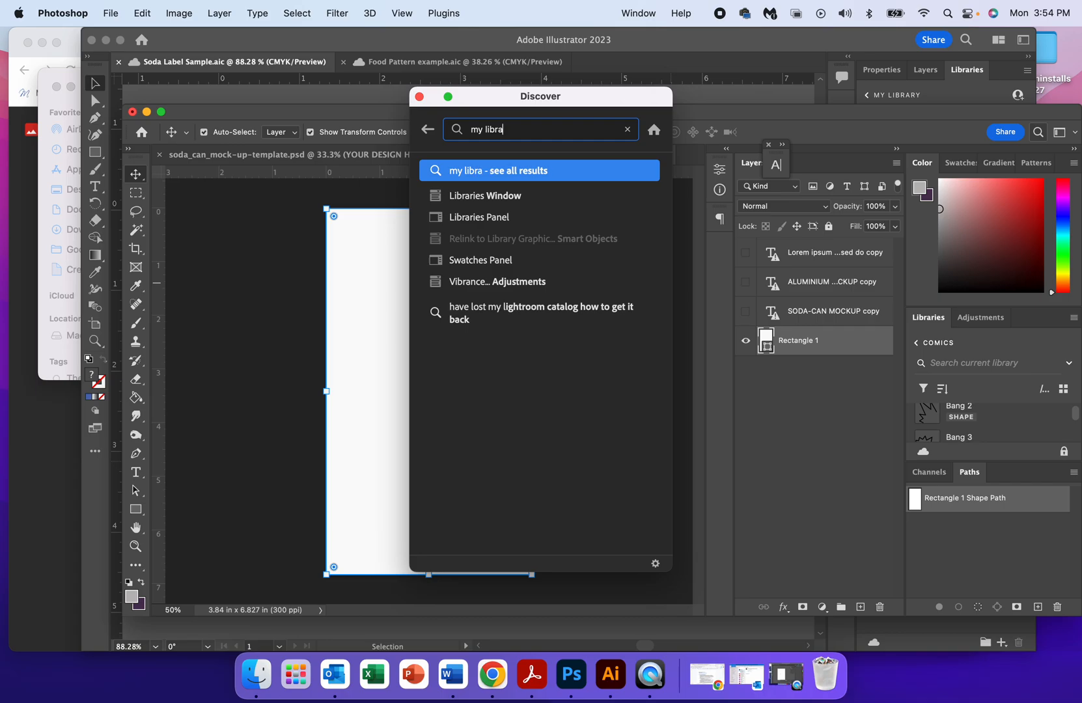
{"action": "left_click", "coordinate": [493, 217]}
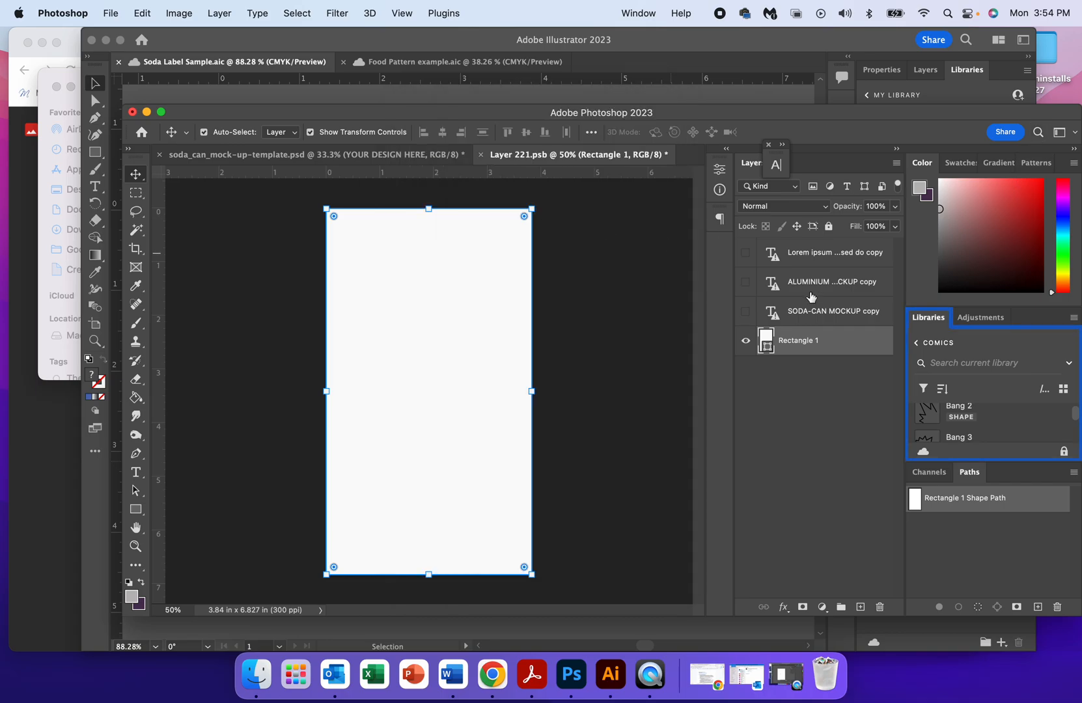
{"action": "scroll", "coordinate": [1001, 426], "scroll_direction": "down", "scroll_amount": 2}
{"action": "scroll", "coordinate": [1001, 425], "scroll_direction": "down", "scroll_amount": 5}
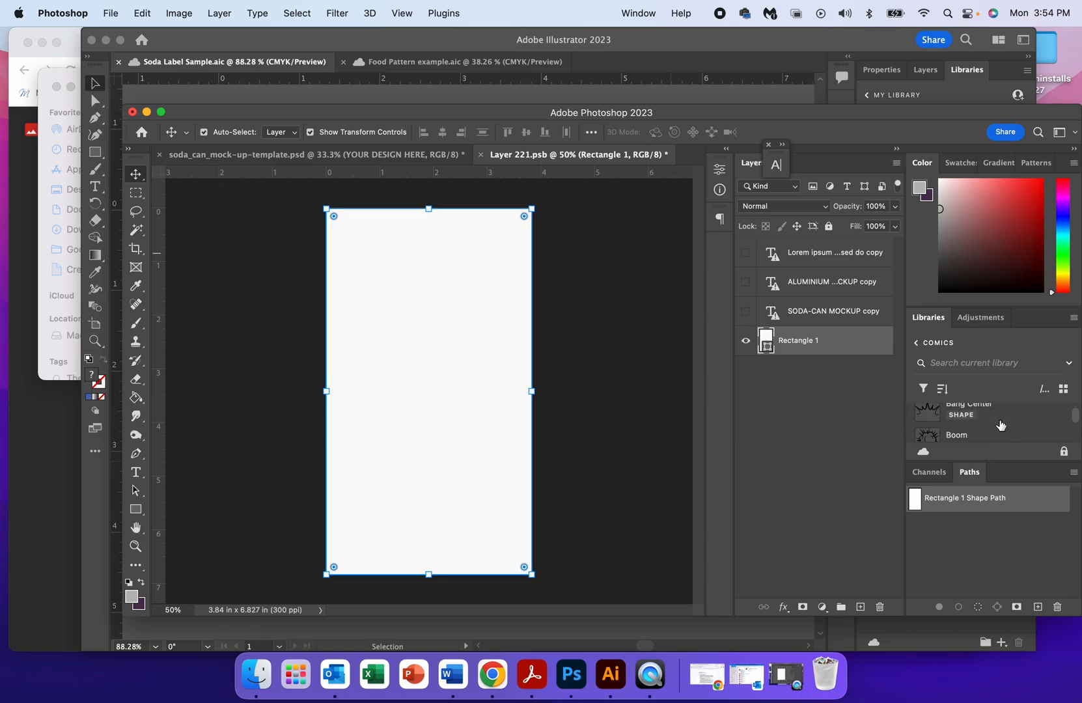
{"action": "scroll", "coordinate": [1001, 425], "scroll_direction": "down", "scroll_amount": 5}
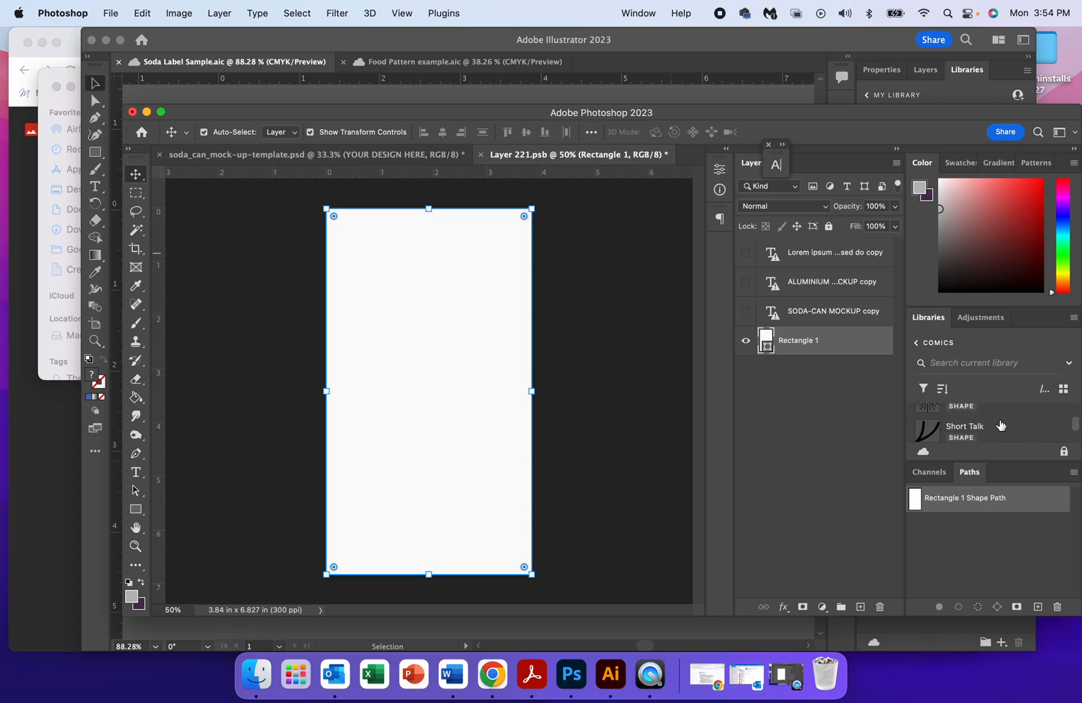
{"action": "scroll", "coordinate": [1001, 425], "scroll_direction": "up", "scroll_amount": 15}
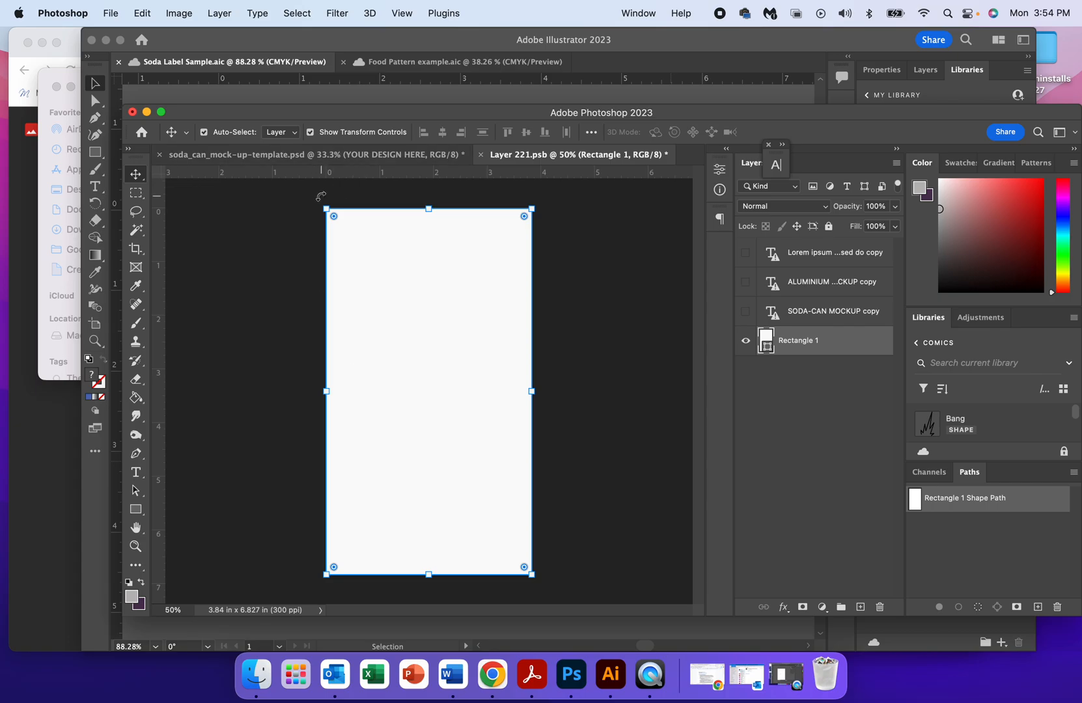
Check the label artwork in Illustrator, return to Photoshop, and paste it into Layer 221.psb as a Smart Object.
{"action": "left_click", "coordinate": [275, 67]}
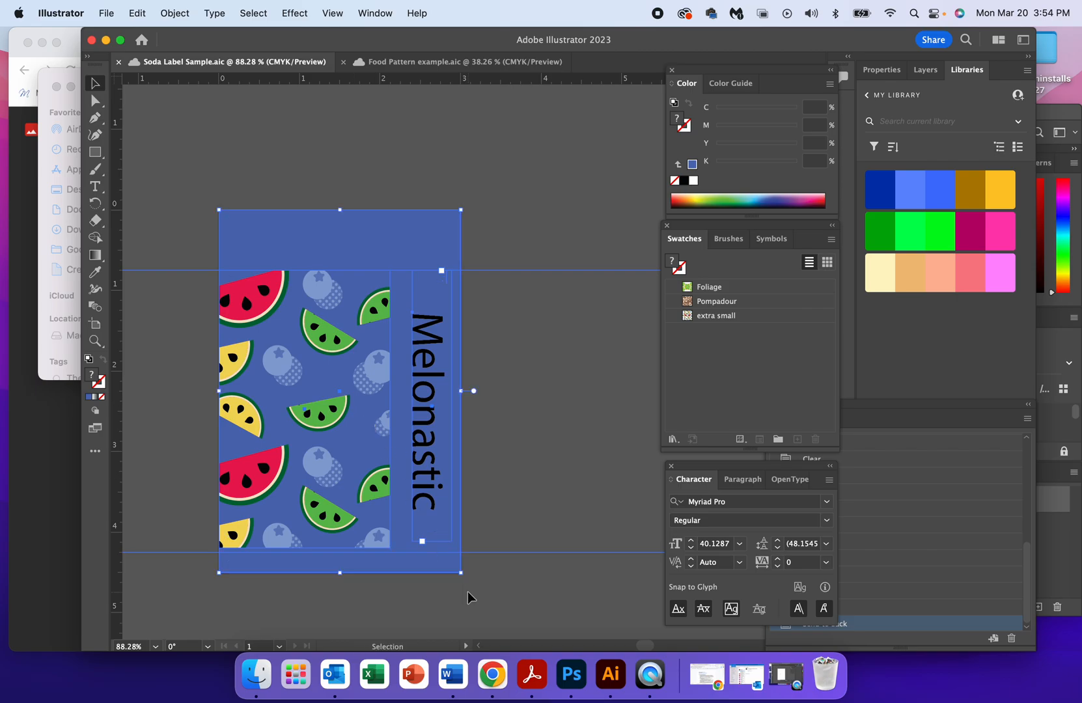
{"action": "left_click", "coordinate": [1066, 344]}
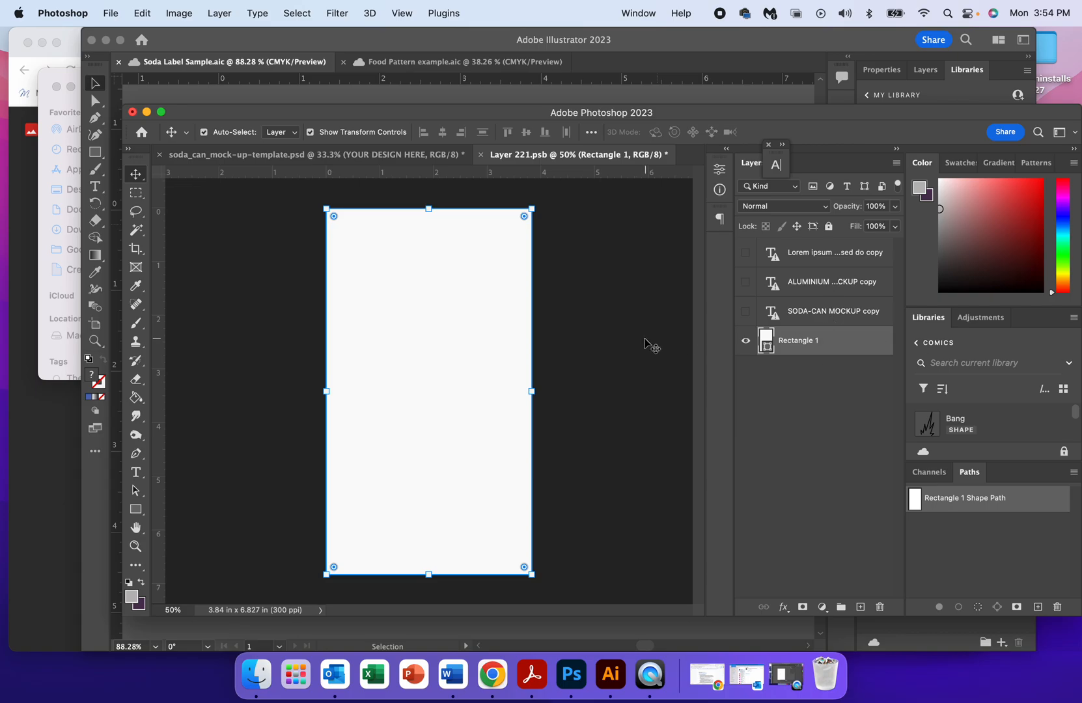
{"action": "key", "text": "super+v"}
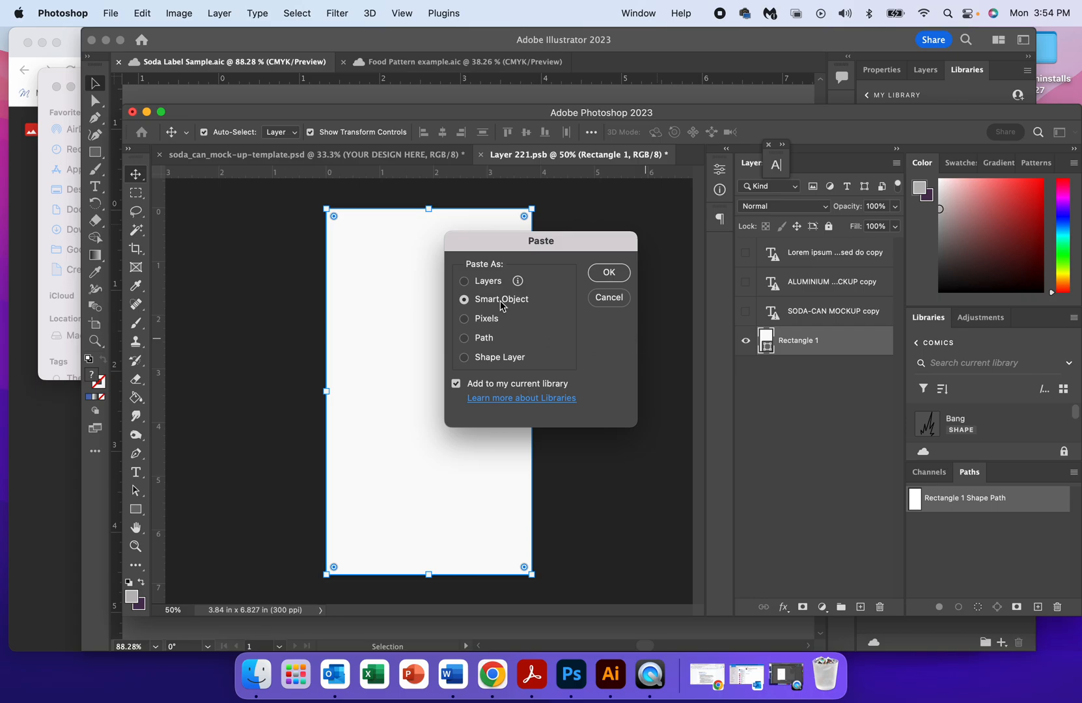
{"action": "left_click", "coordinate": [609, 273]}
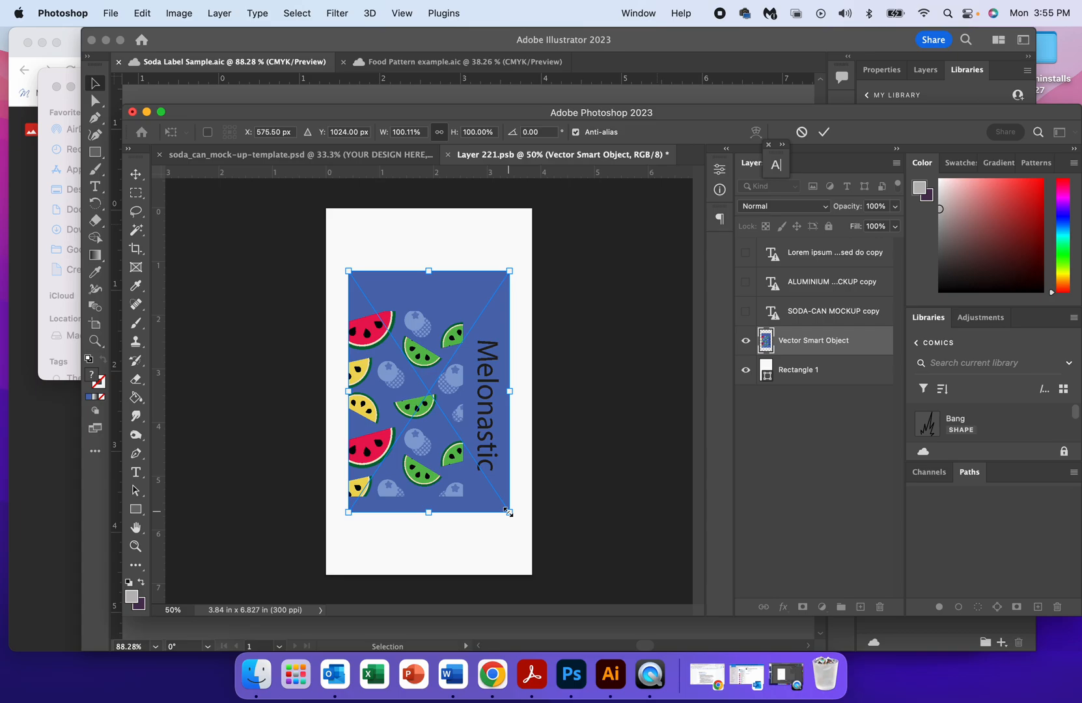
Scale the pasted label to about 142%, positioned to span the canvas width and cover its lower edge, and apply the transform.
{"action": "left_click_drag", "start_coordinate": [506, 510], "coordinate": [545, 567]}
{"action": "left_click_drag", "start_coordinate": [349, 566], "coordinate": [339, 582]}
{"action": "left_click_drag", "start_coordinate": [407, 523], "coordinate": [393, 517]}
{"action": "mouse_move", "coordinate": [532, 264]}
{"action": "left_mouse_down"}
{"action": "mouse_move", "coordinate": [540, 235]}
{"action": "mouse_move", "coordinate": [525, 242]}
{"action": "left_mouse_up"}
{"action": "left_click_drag", "start_coordinate": [473, 394], "coordinate": [485, 383]}
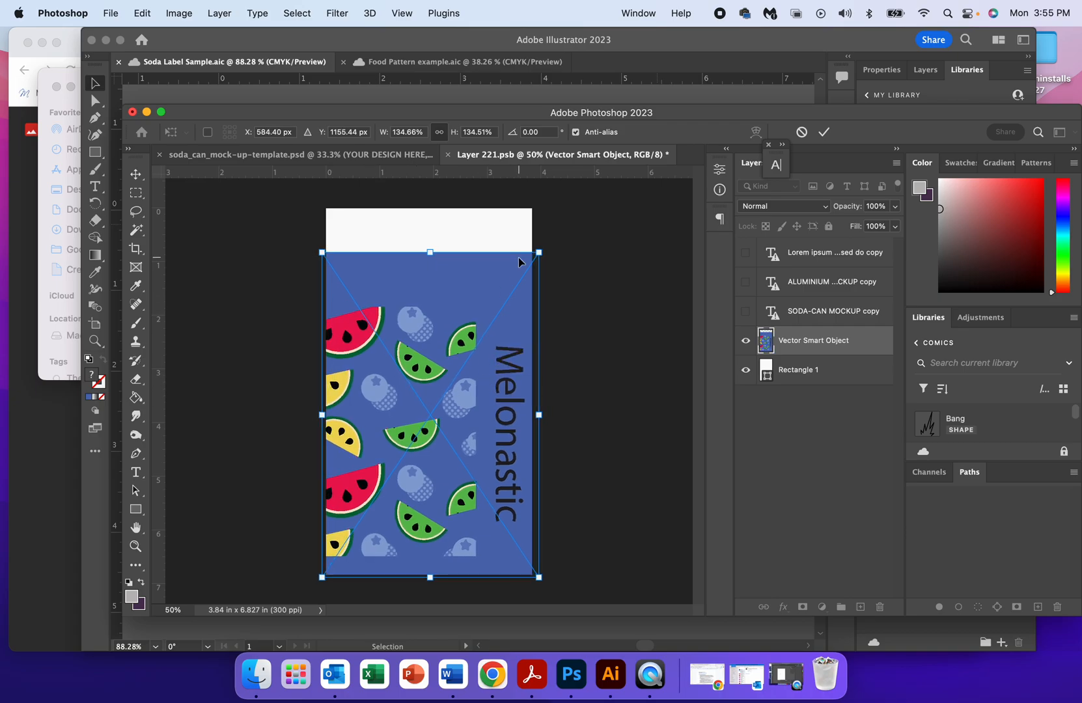
{"action": "left_click_drag", "start_coordinate": [541, 264], "coordinate": [563, 233]}
{"action": "left_click_drag", "start_coordinate": [485, 311], "coordinate": [464, 313]}
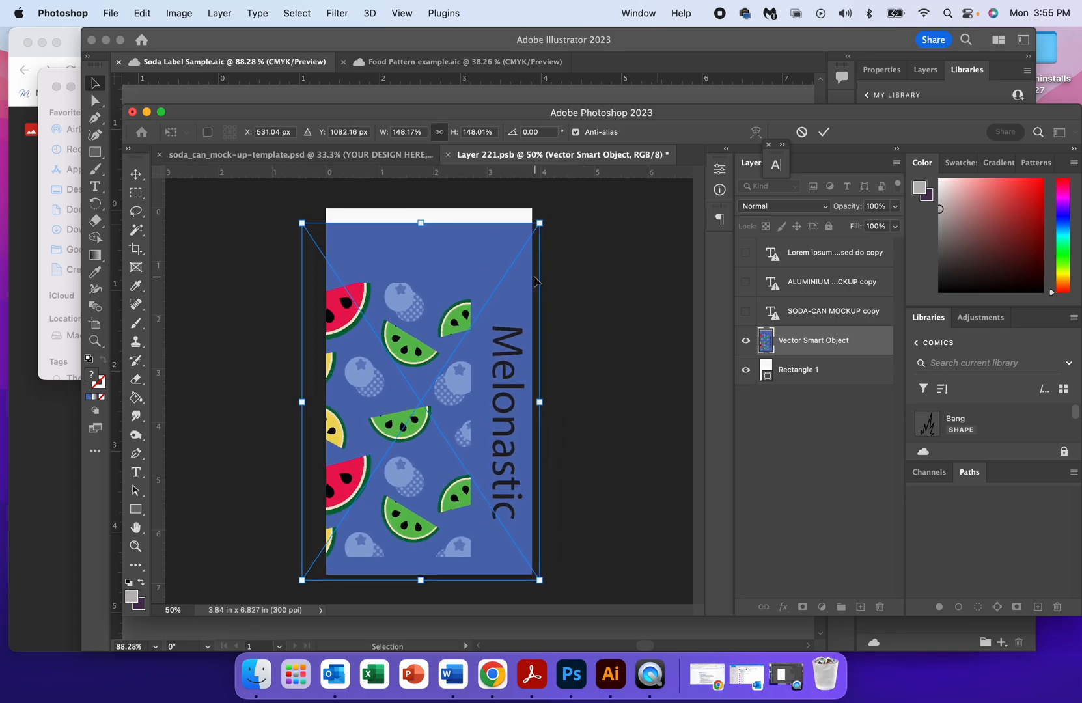
{"action": "left_click_drag", "start_coordinate": [539, 223], "coordinate": [554, 201]}
{"action": "left_click_drag", "start_coordinate": [448, 324], "coordinate": [437, 321]}
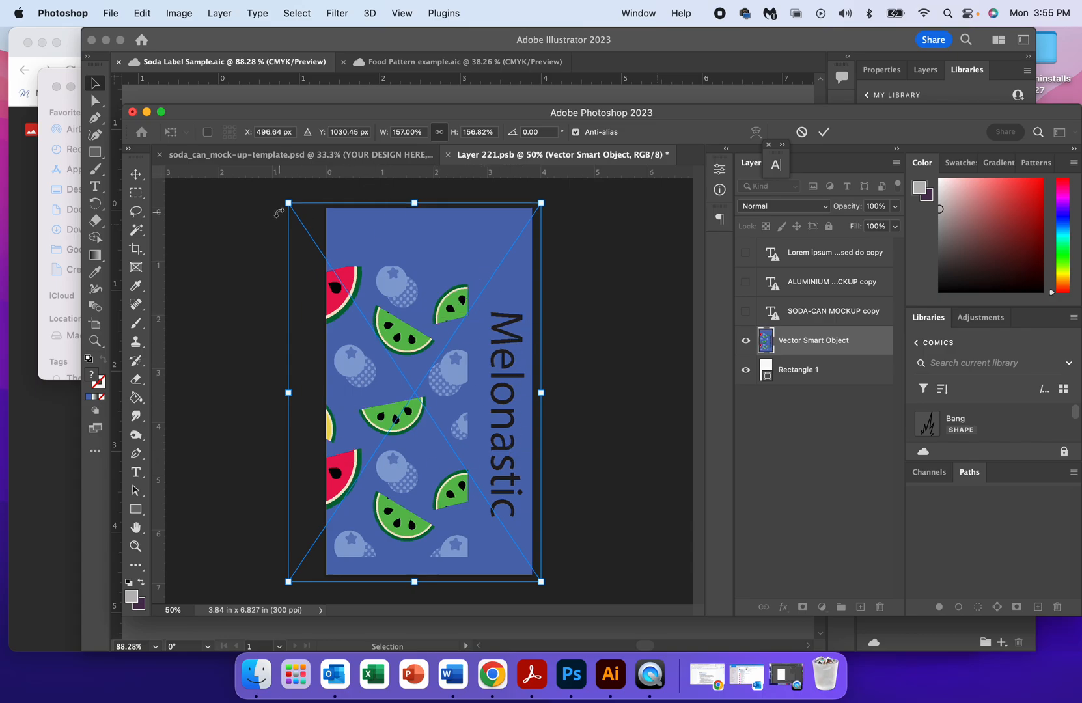
{"action": "left_click_drag", "start_coordinate": [288, 204], "coordinate": [313, 239]}
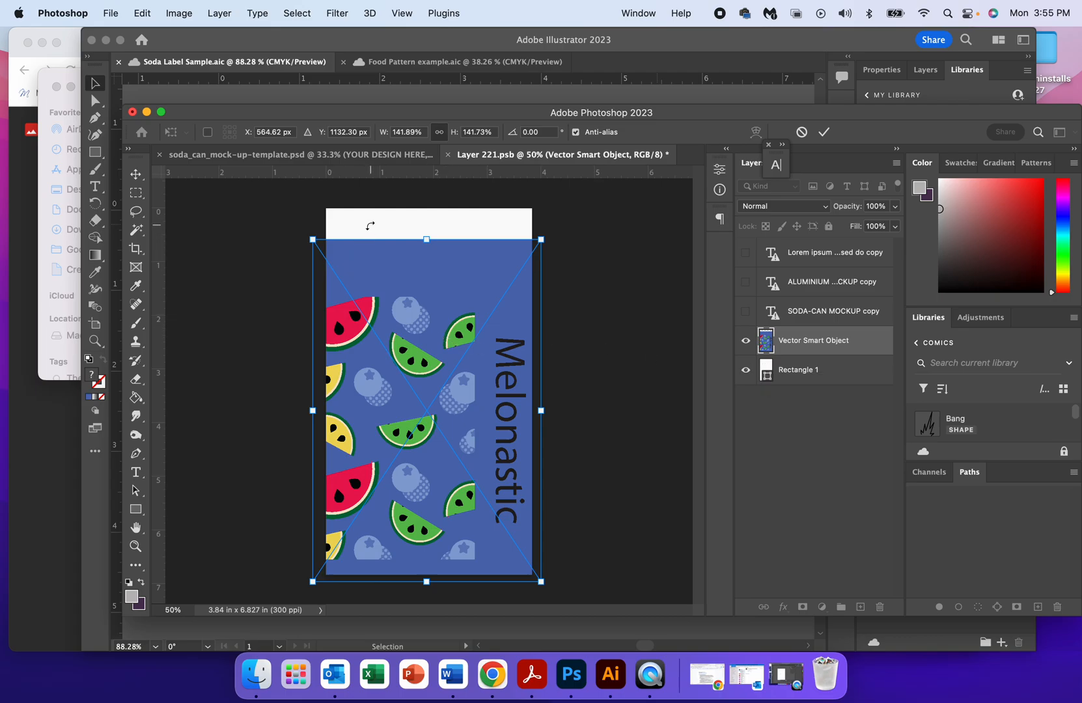
{"action": "key", "text": "Return"}
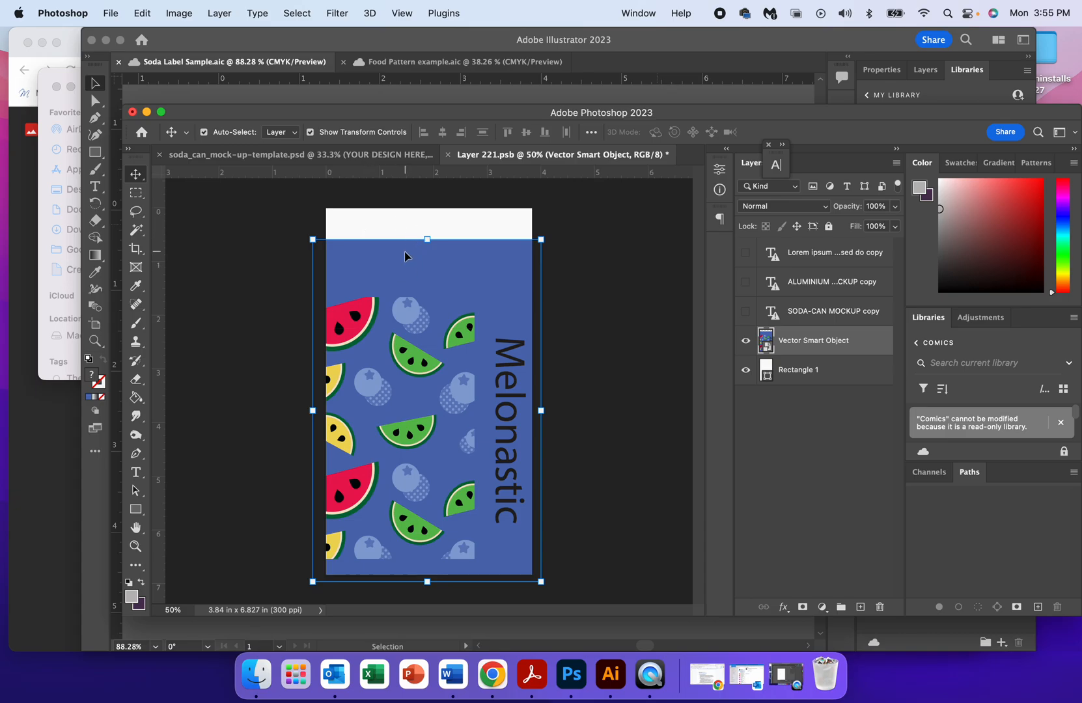
Sample the label's blue background as foreground color 516db4 with the Eyedropper tool, and select the Rectangle 1 layer.
{"action": "key", "text": "super+t"}
{"action": "left_click", "coordinate": [137, 174]}
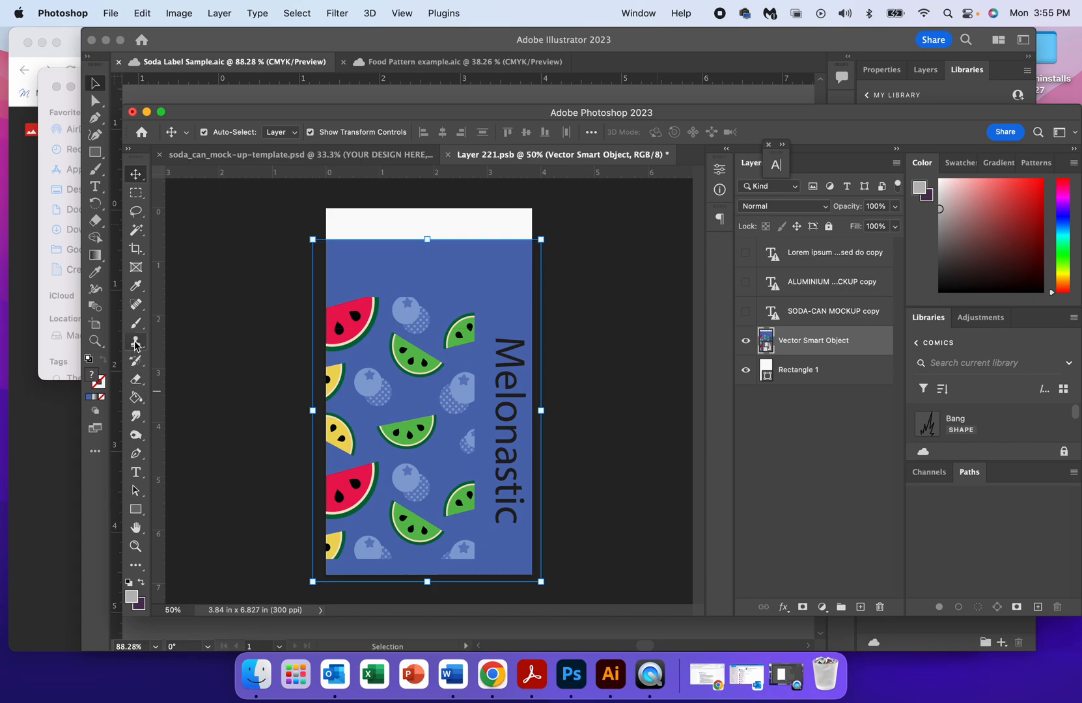
{"action": "left_click", "coordinate": [137, 286]}
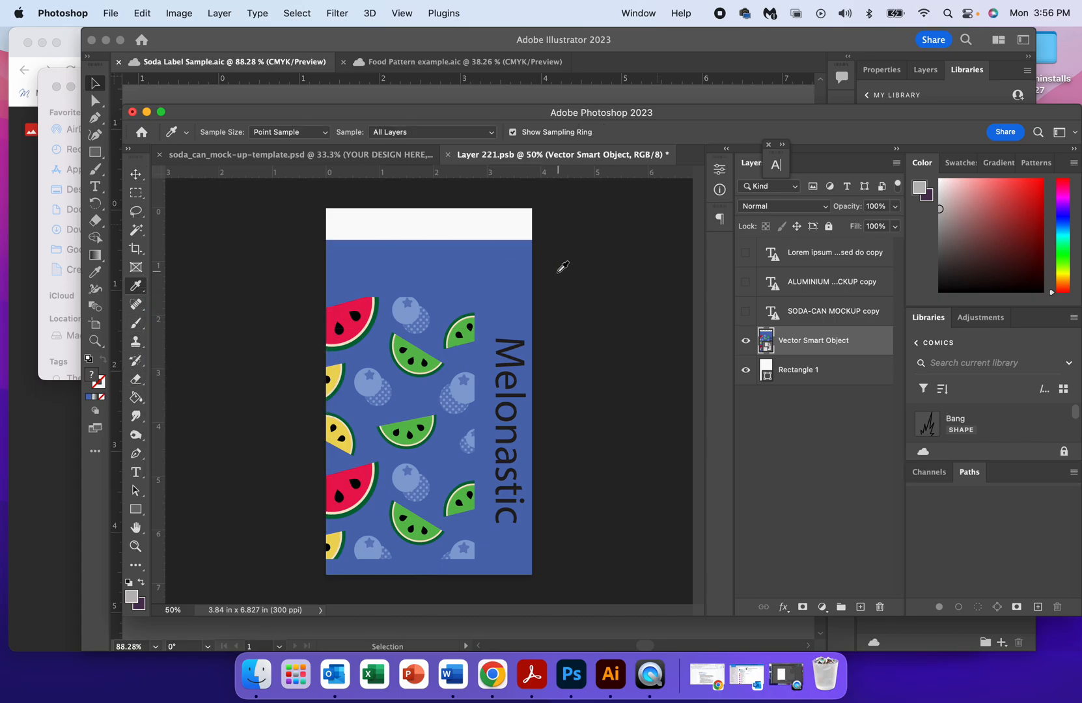
{"action": "left_click", "coordinate": [493, 263]}
{"action": "left_click", "coordinate": [767, 368]}
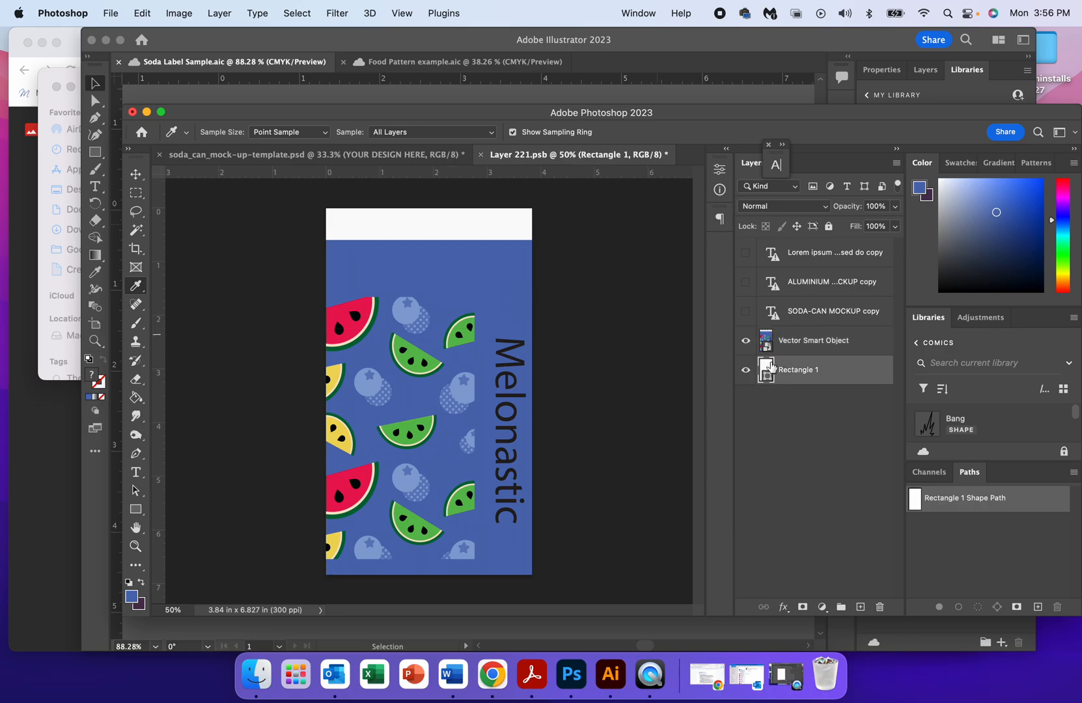
{"action": "left_click", "coordinate": [475, 263]}
{"action": "left_click", "coordinate": [130, 596]}
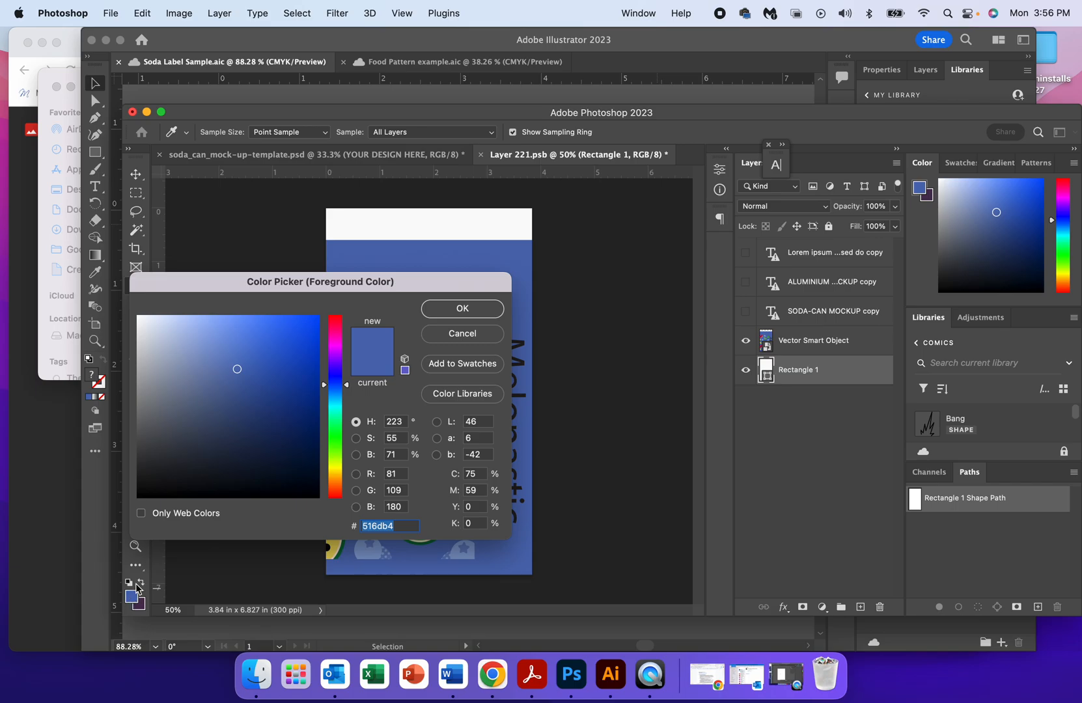
{"action": "left_click", "coordinate": [441, 311]}
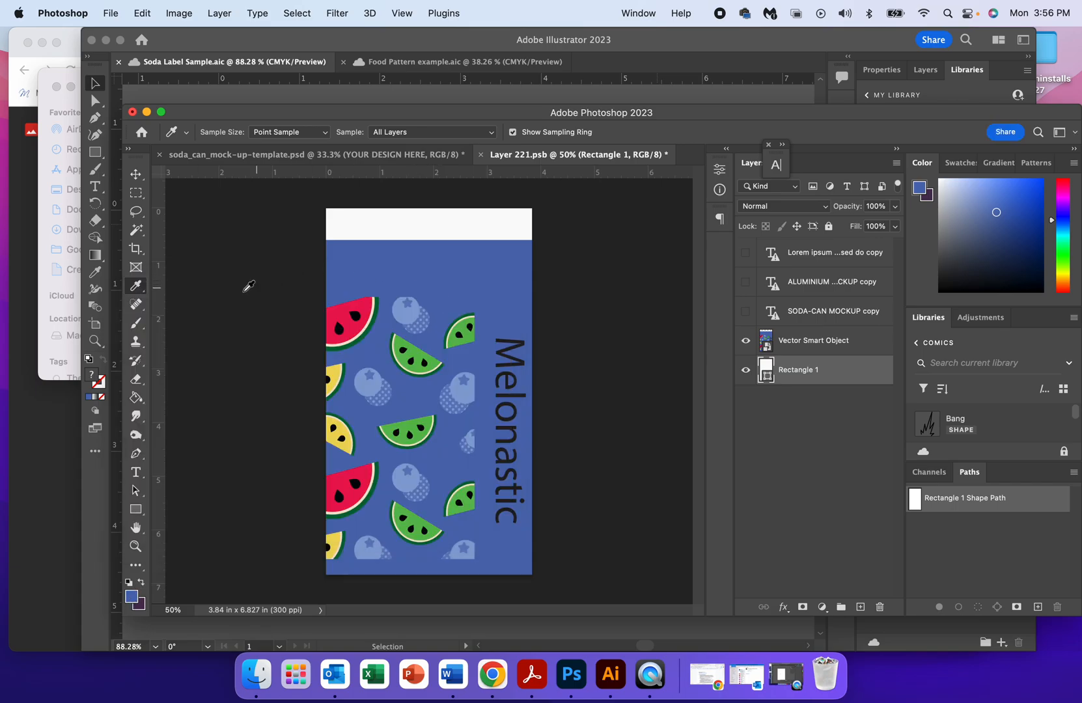
Rasterize the Rectangle 1 layer and fill it with the blue foreground color using the Paint Bucket tool.
{"action": "left_click", "coordinate": [134, 400]}
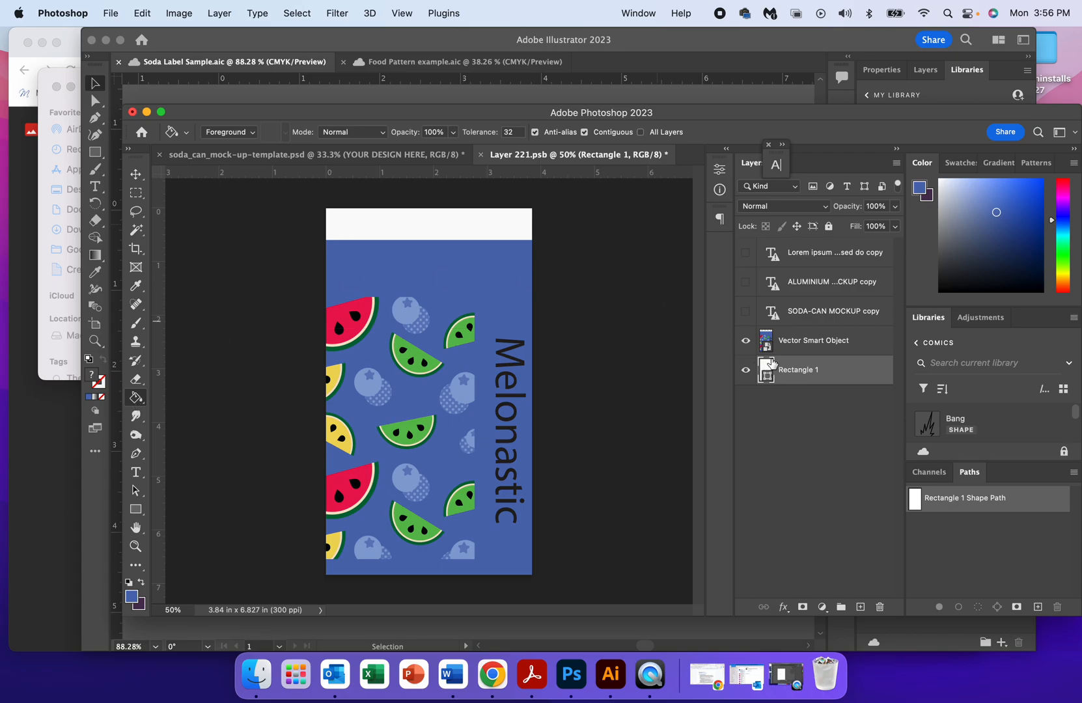
{"action": "left_click", "coordinate": [413, 223]}
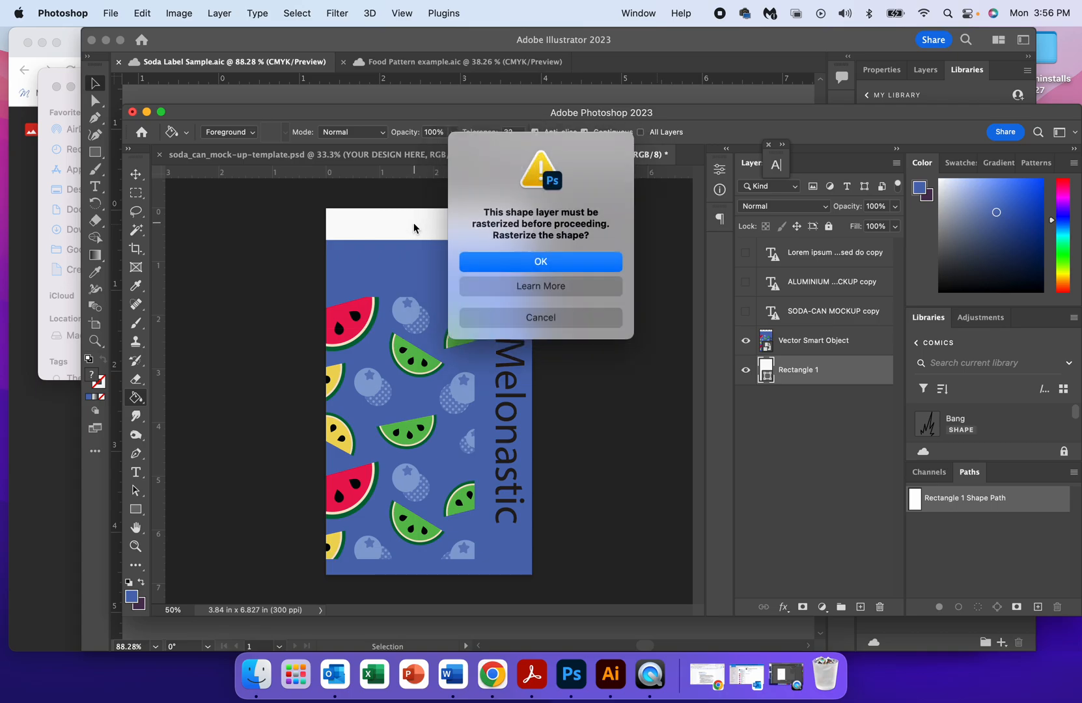
{"action": "left_click", "coordinate": [561, 264]}
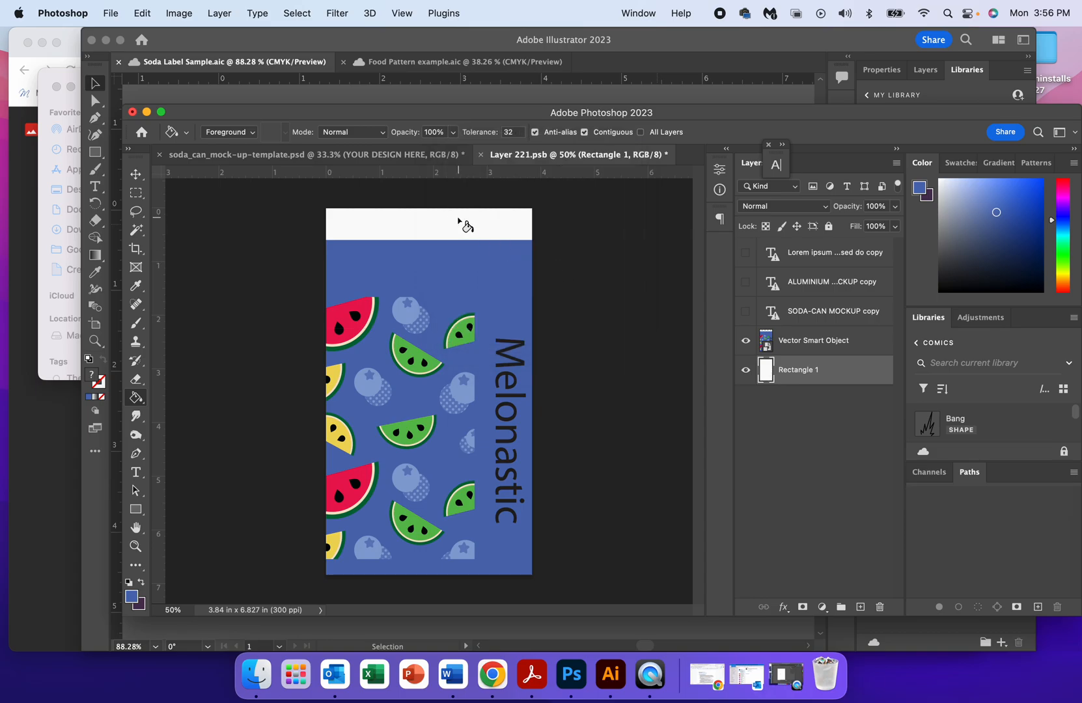
{"action": "left_click", "coordinate": [439, 217]}
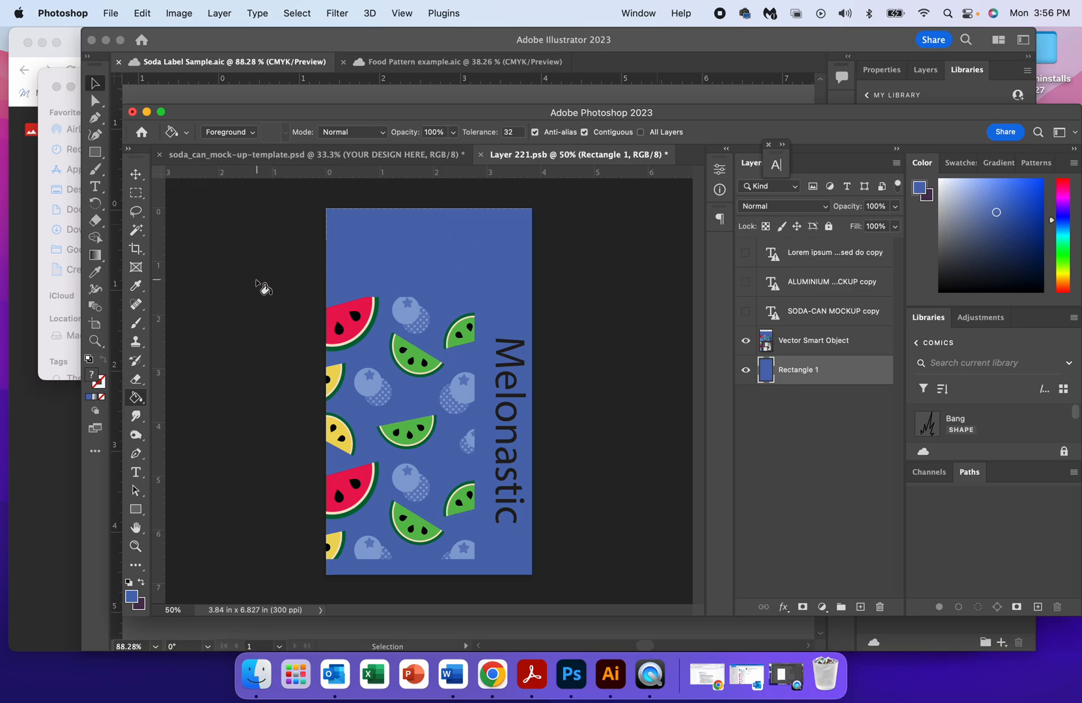
Save Layer 221.psb to update the can's Smart Object, and return to the soda_can_mock-up-template.psd document.
{"action": "left_click", "coordinate": [288, 159]}
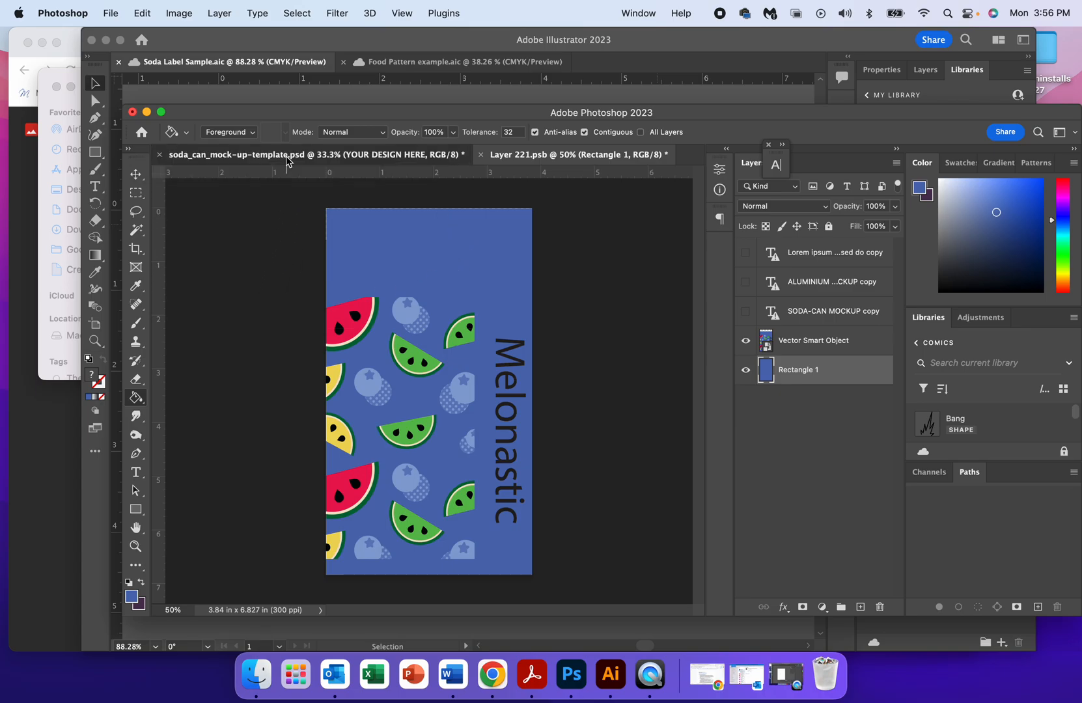
{"action": "left_click", "coordinate": [519, 156]}
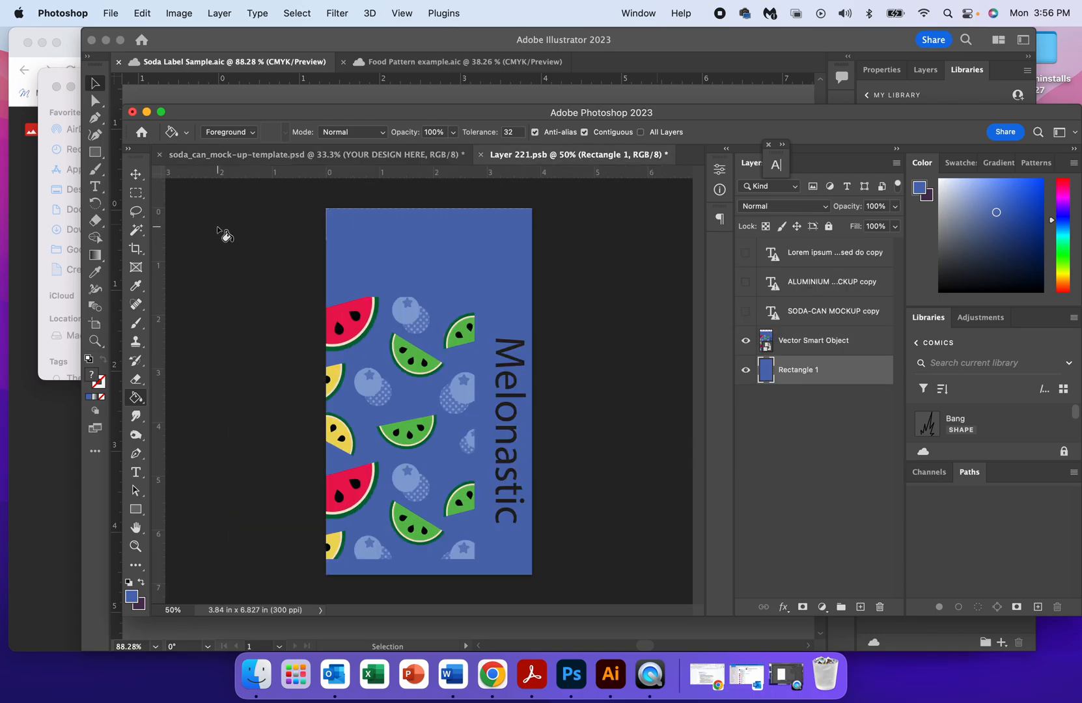
{"action": "left_click", "coordinate": [111, 14]}
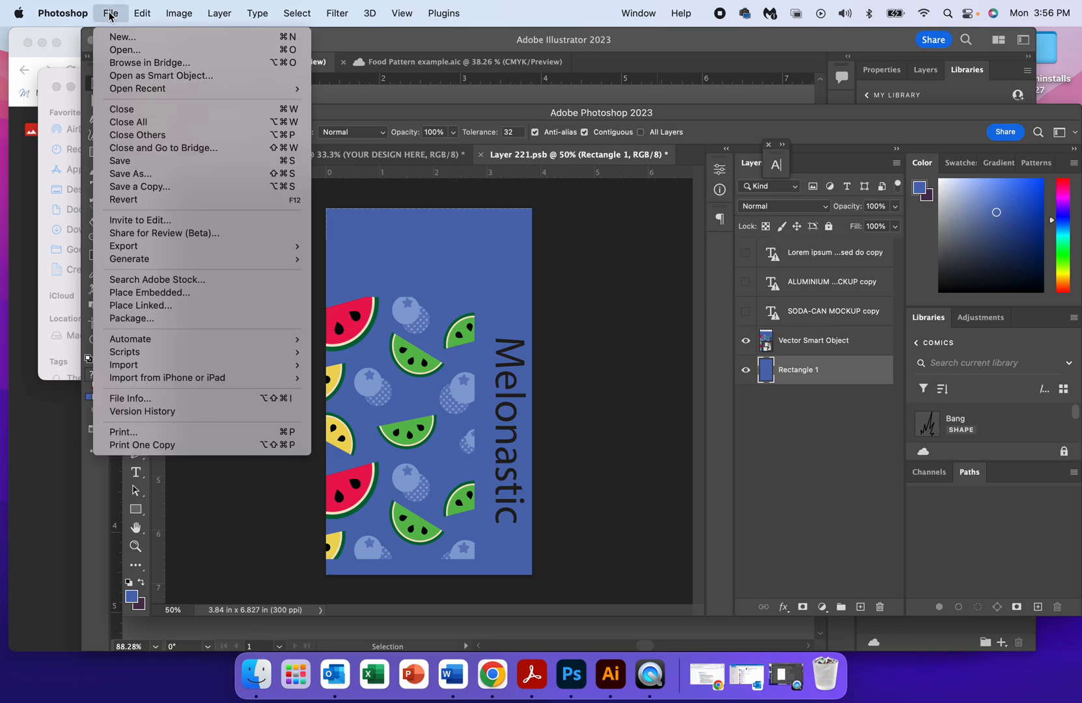
{"action": "left_click", "coordinate": [121, 161]}
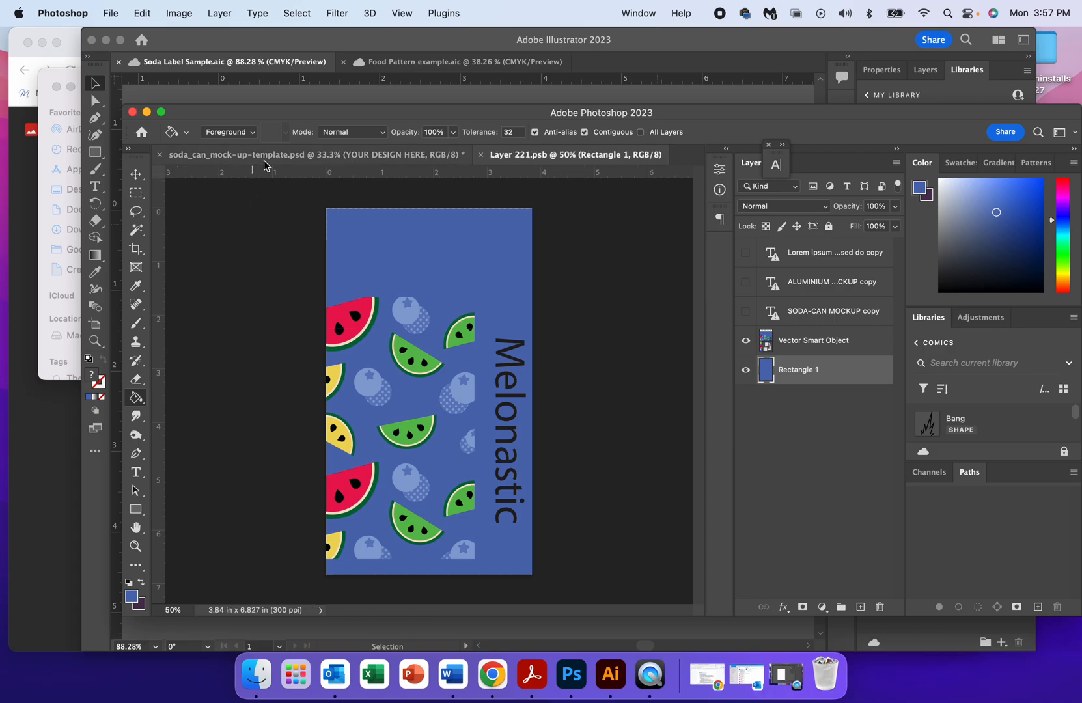
{"action": "left_click", "coordinate": [271, 161]}
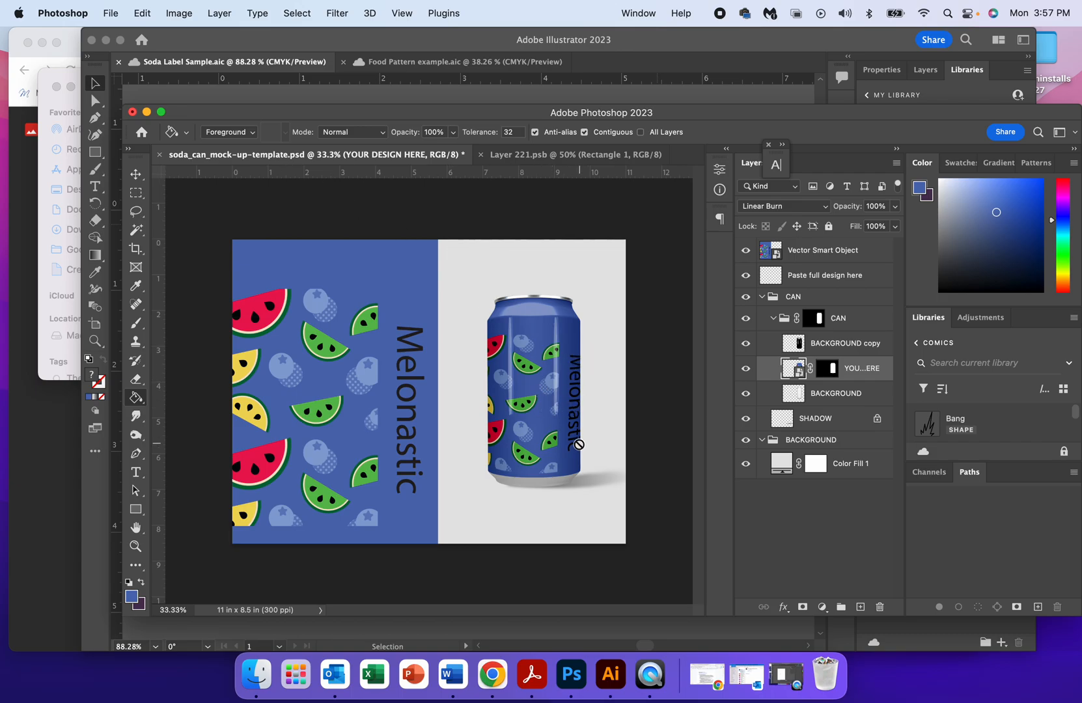
Move the Melonastic label slightly left in Layer 221.psb with the Move tool, save it, and return to the can template.
{"action": "left_click", "coordinate": [521, 160]}
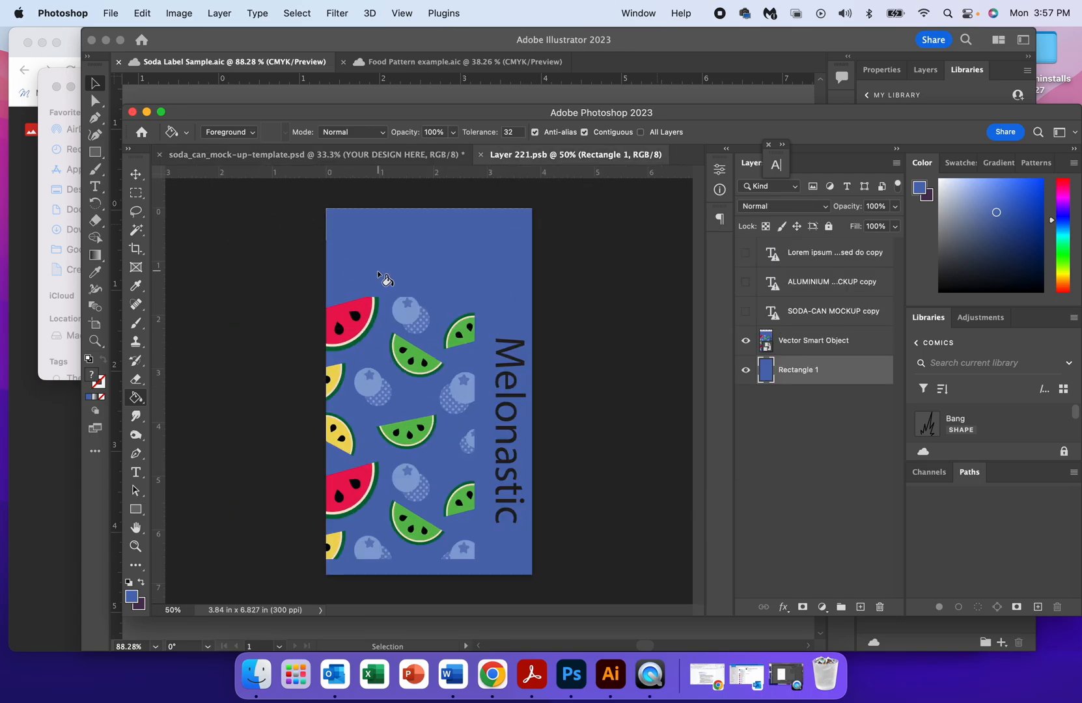
{"action": "left_click", "coordinate": [833, 344]}
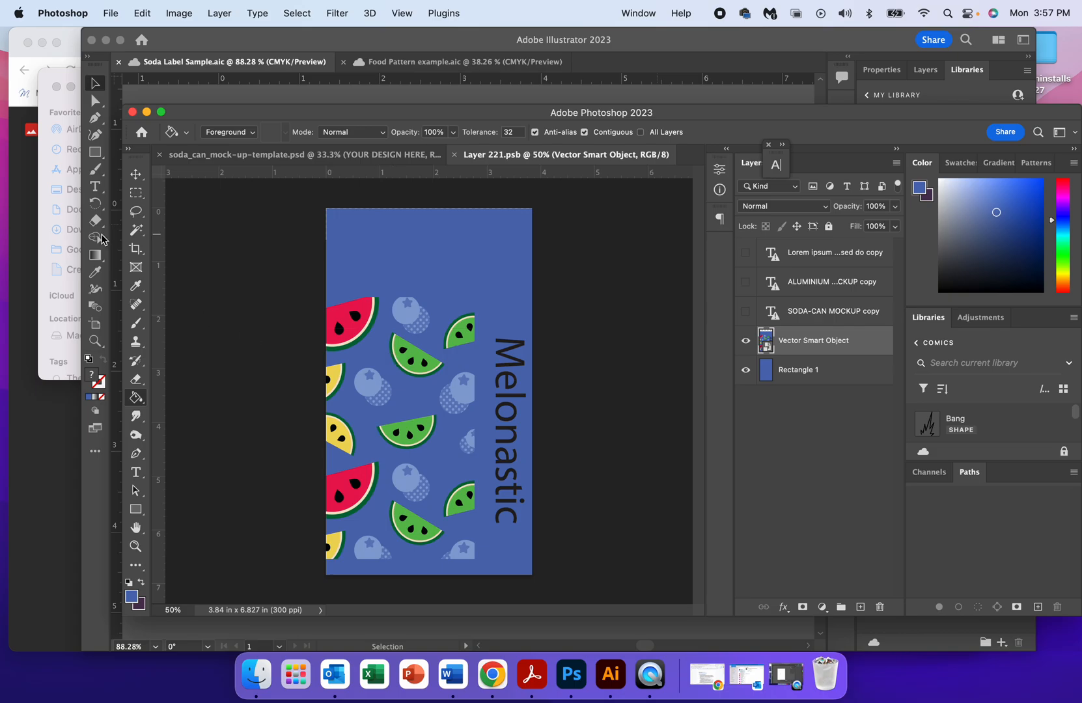
{"action": "left_click", "coordinate": [135, 174]}
{"action": "left_click_drag", "start_coordinate": [403, 352], "coordinate": [399, 350]}
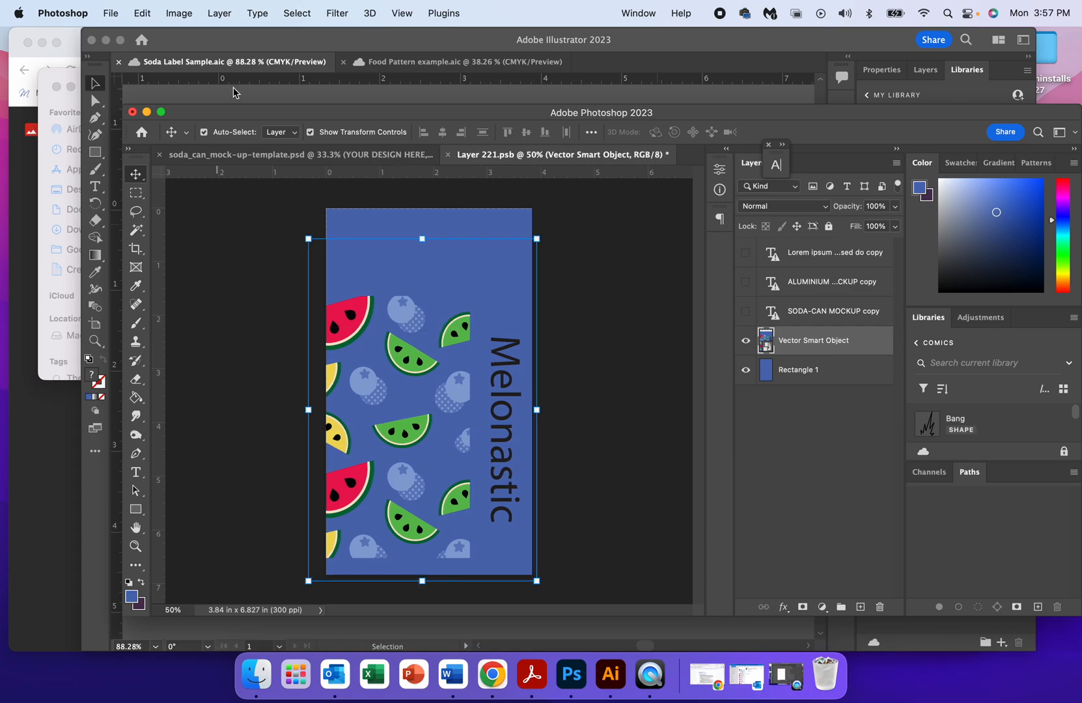
{"action": "left_click", "coordinate": [104, 13]}
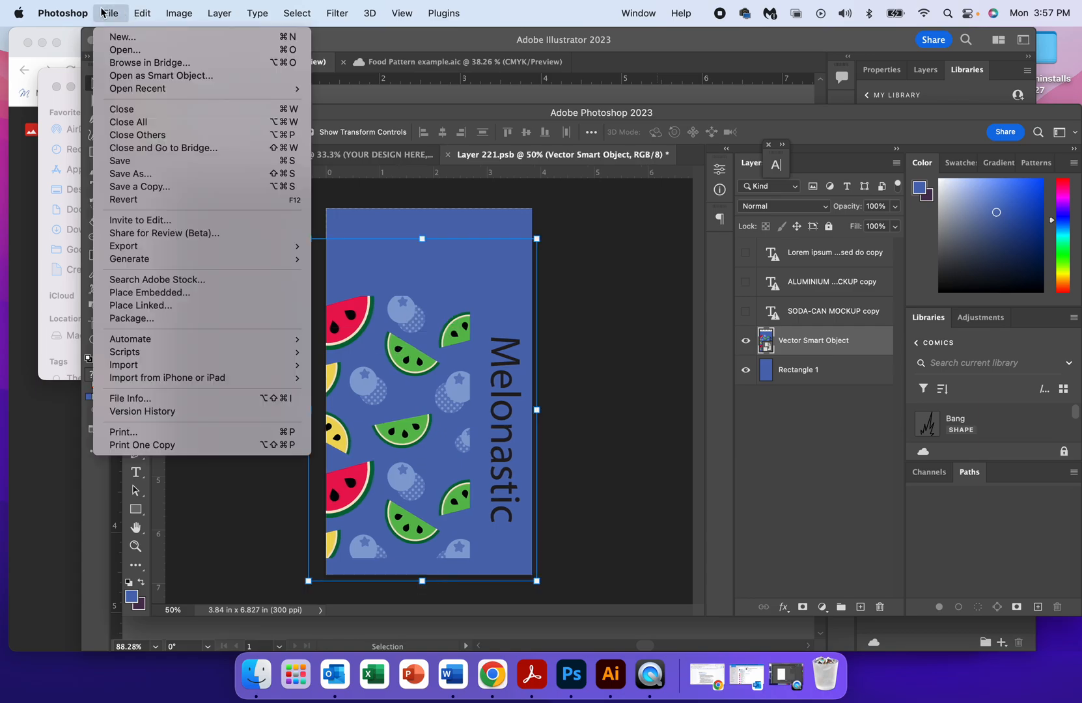
{"action": "left_click", "coordinate": [121, 160]}
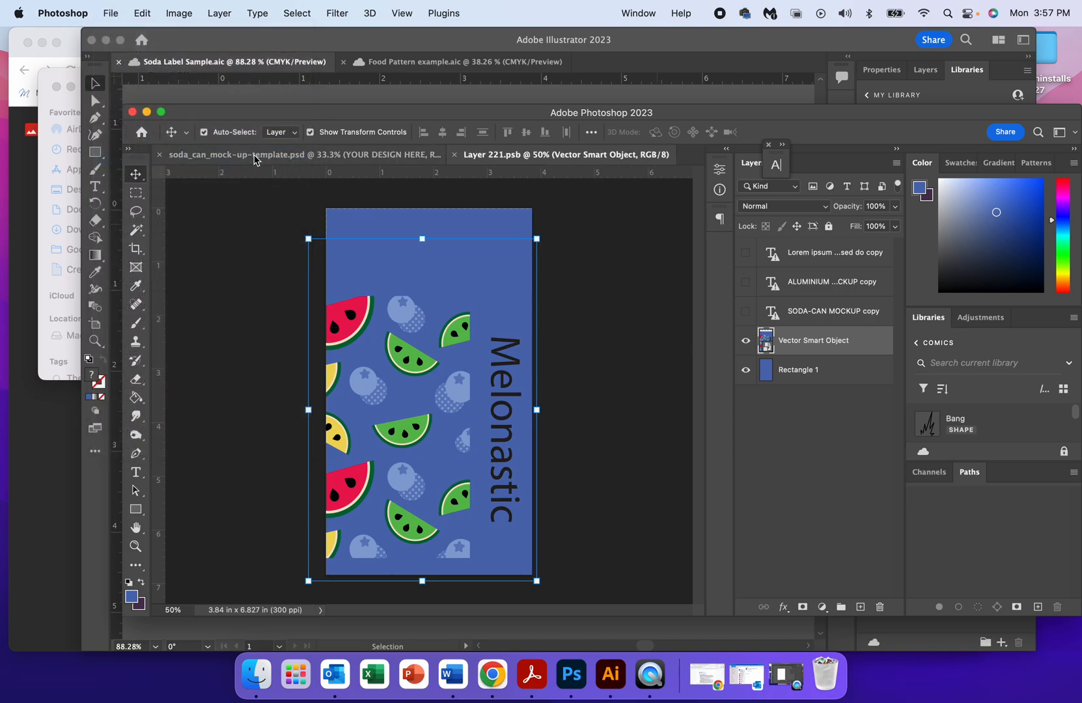
{"action": "left_click", "coordinate": [254, 160]}
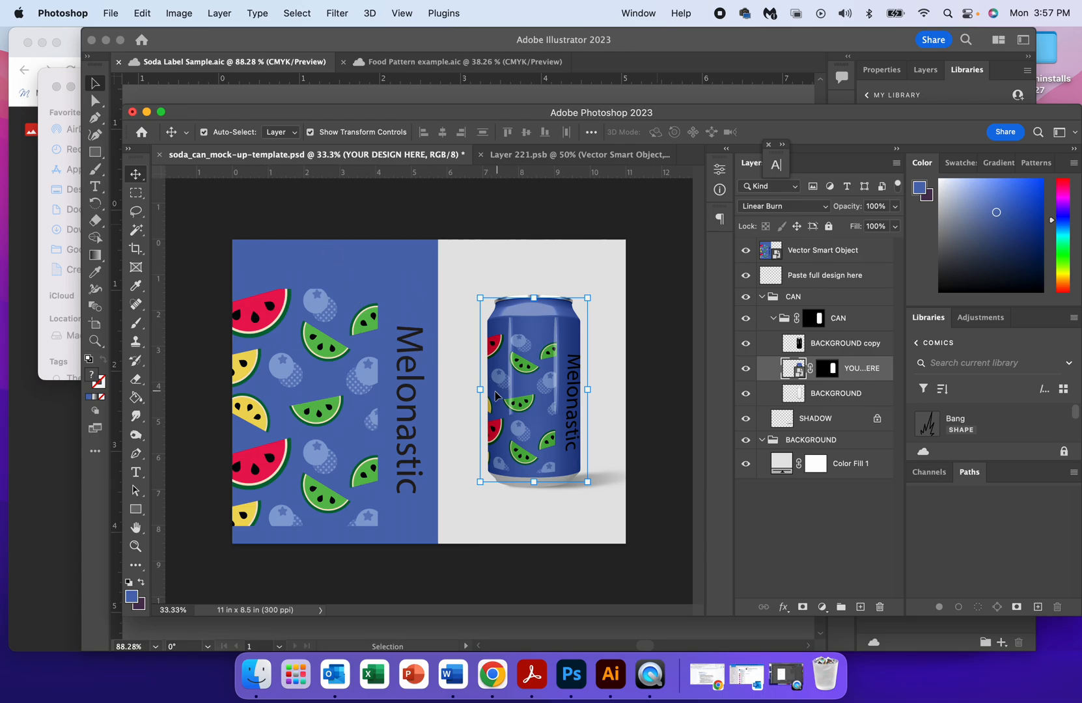
{"action": "left_click", "coordinate": [494, 393]}
{"action": "left_click_drag", "start_coordinate": [492, 390], "coordinate": [495, 388]}
{"action": "key", "text": "super+z"}
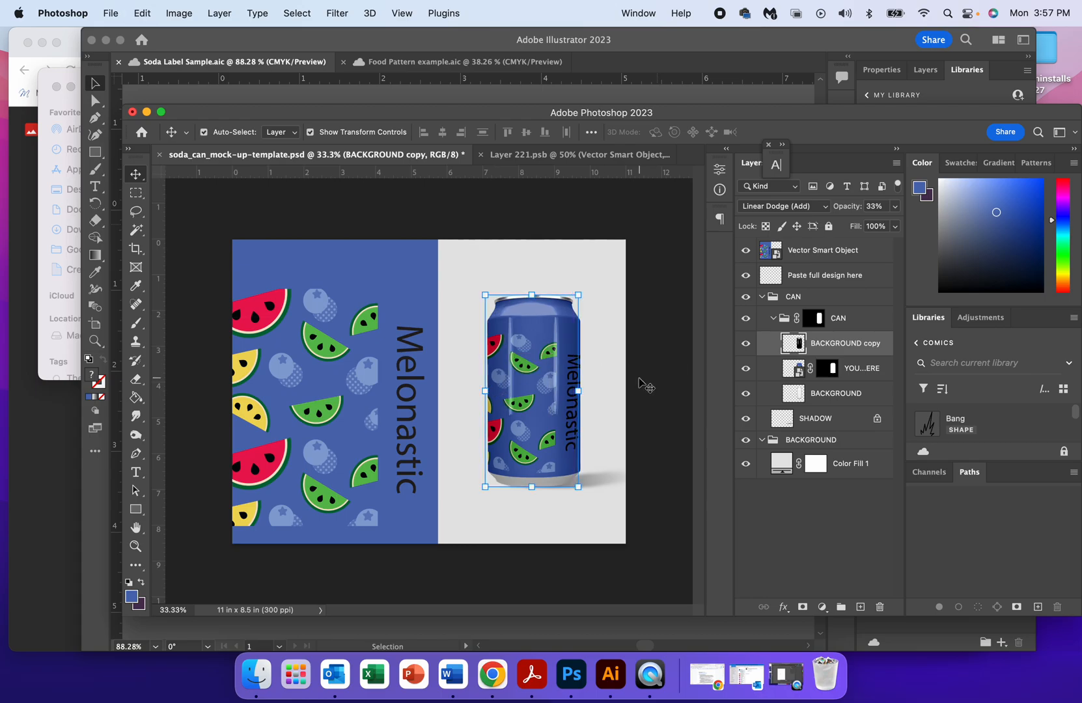
{"action": "left_click", "coordinate": [617, 390]}
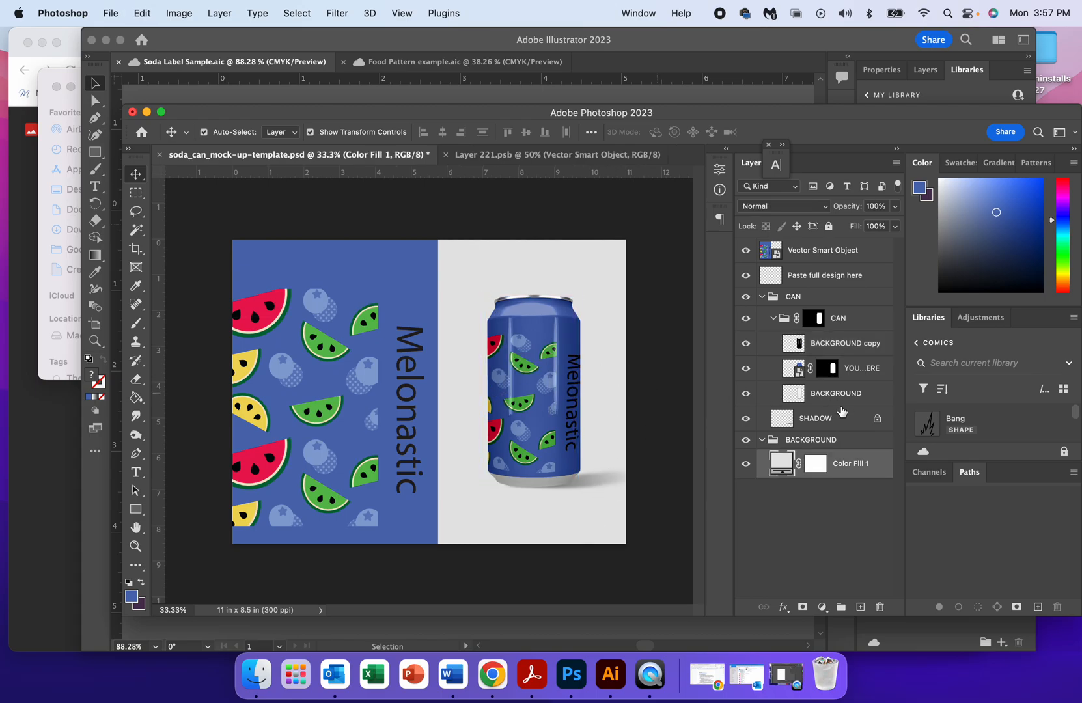
Toggle the SHADOW layer's visibility off and on, and compare the can template with the label in Layer 221.psb.
{"action": "left_click", "coordinate": [746, 418]}
{"action": "left_click", "coordinate": [747, 419]}
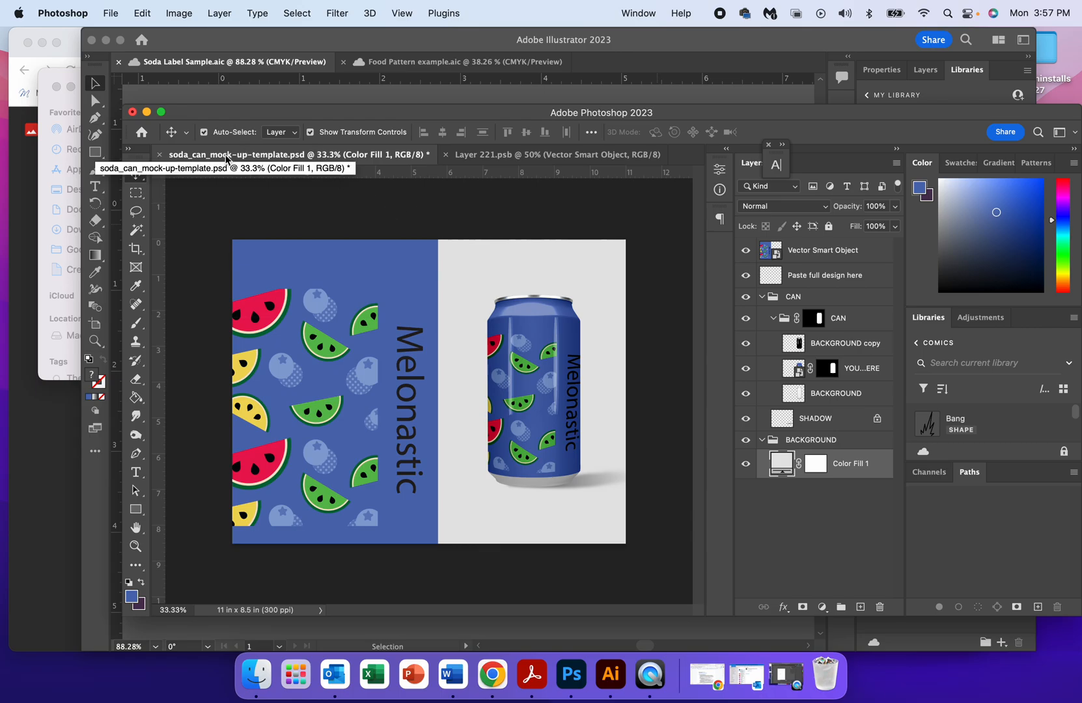
{"action": "left_click", "coordinate": [512, 157]}
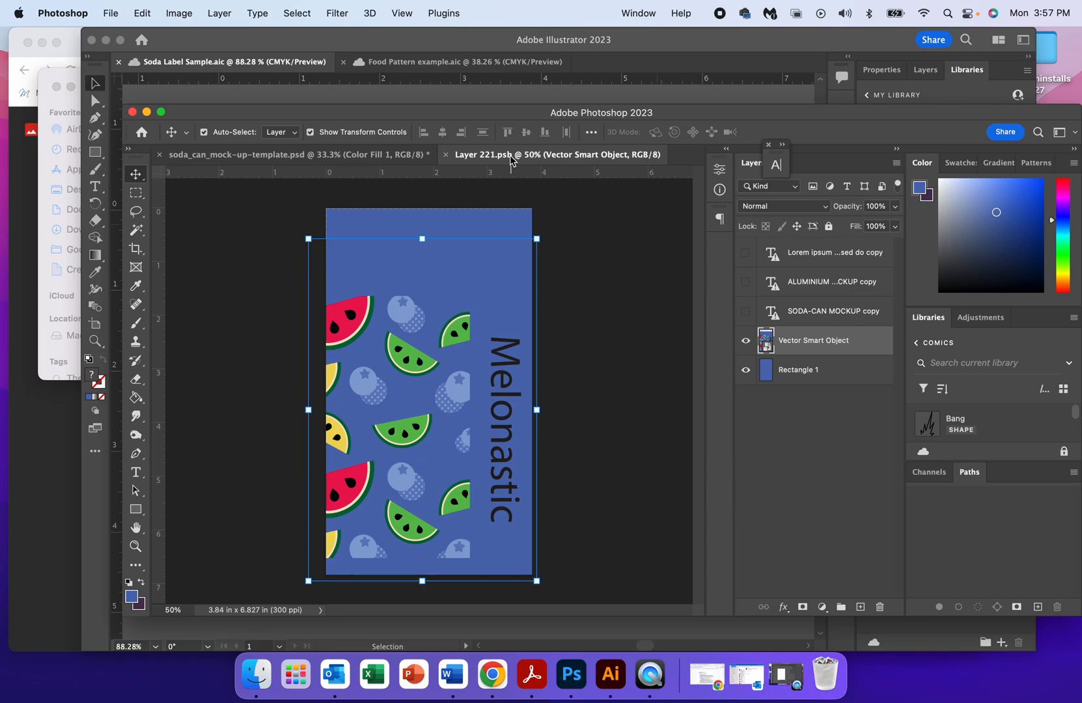
{"action": "left_click", "coordinate": [296, 157]}
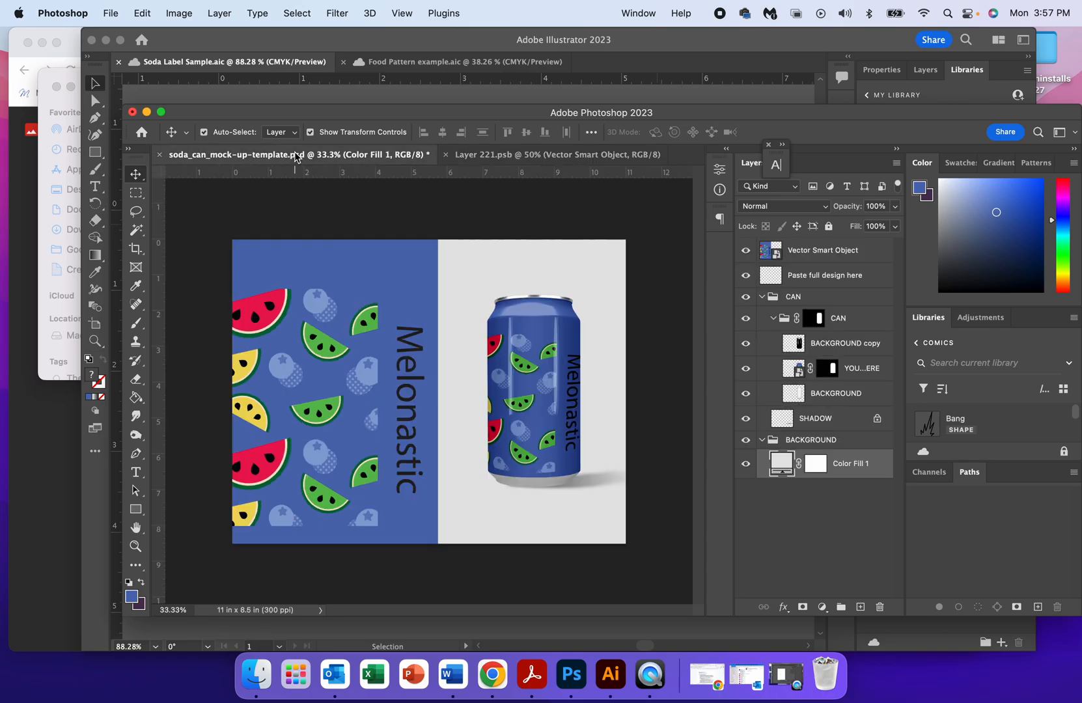
{"action": "left_click", "coordinate": [483, 158]}
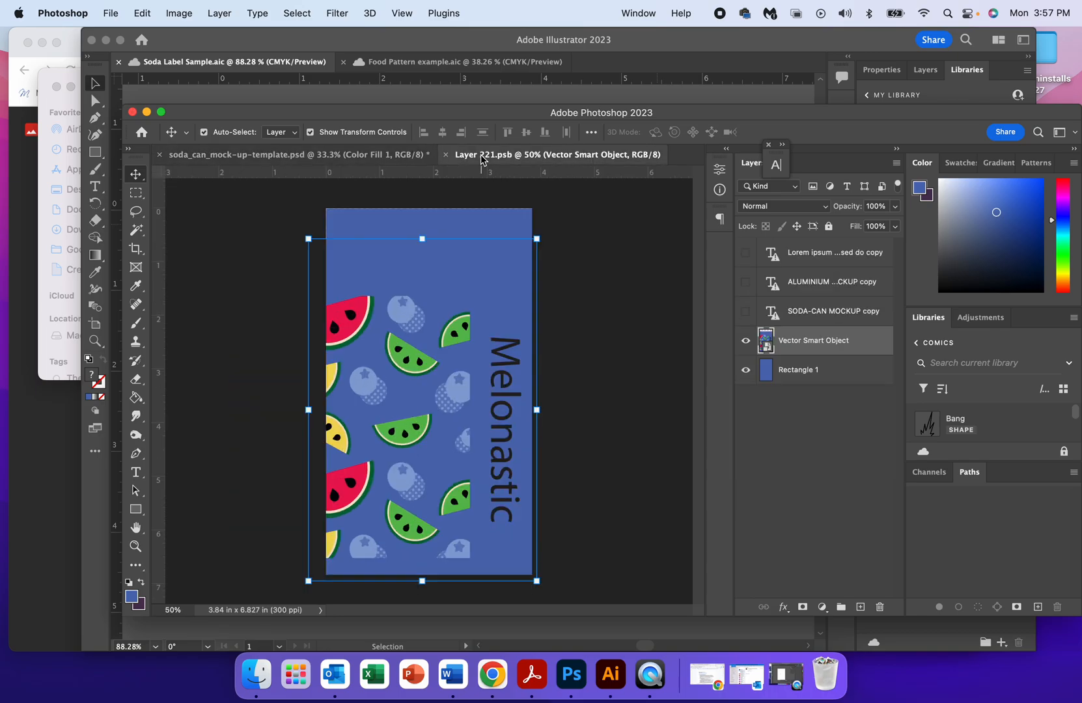
{"action": "left_click", "coordinate": [257, 157]}
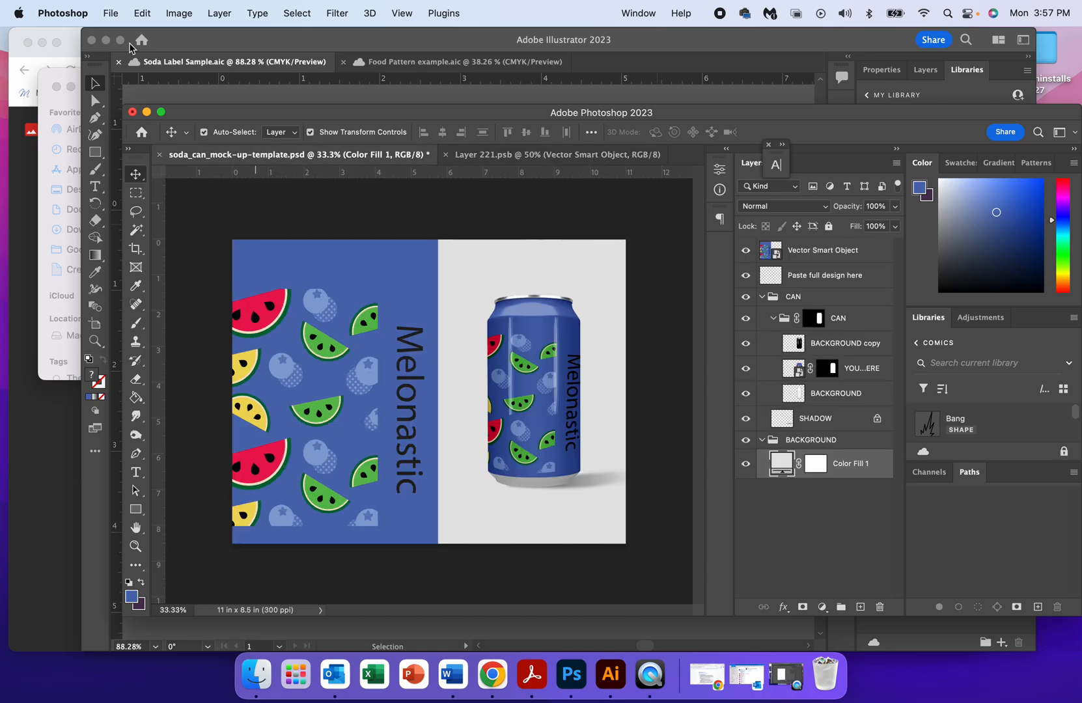
Save the mock-up as a Photoshop cloud document, adding the designer's surname and a hyphen before soda_can_mock-up-template.
{"action": "left_click", "coordinate": [109, 12]}
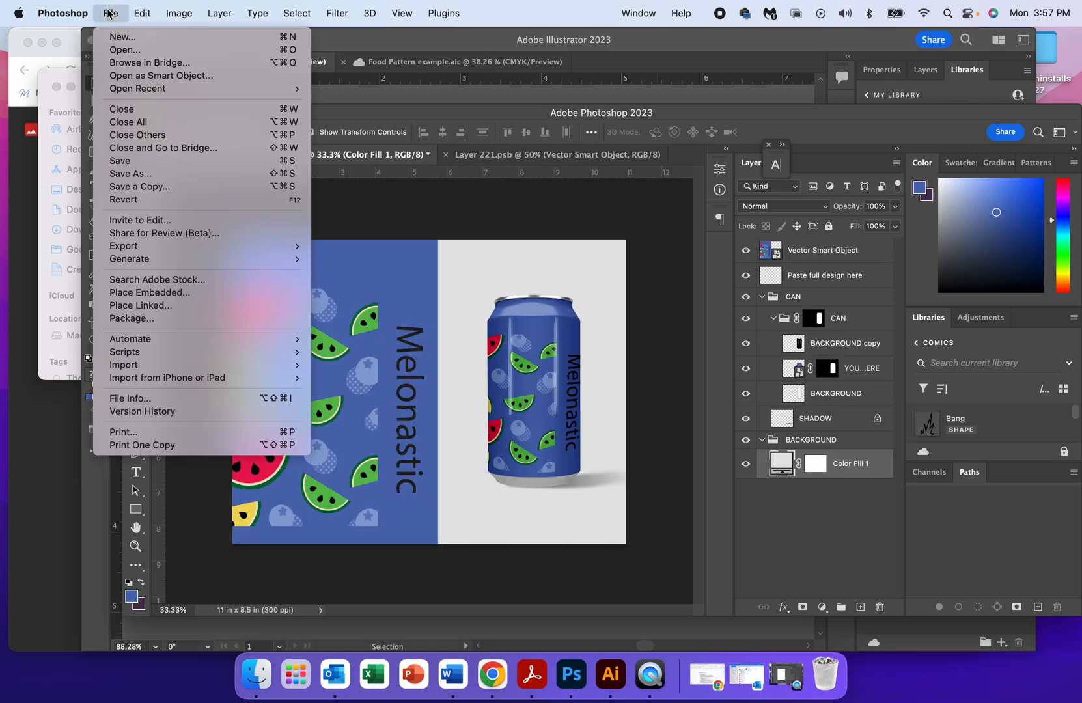
{"action": "left_click", "coordinate": [133, 174]}
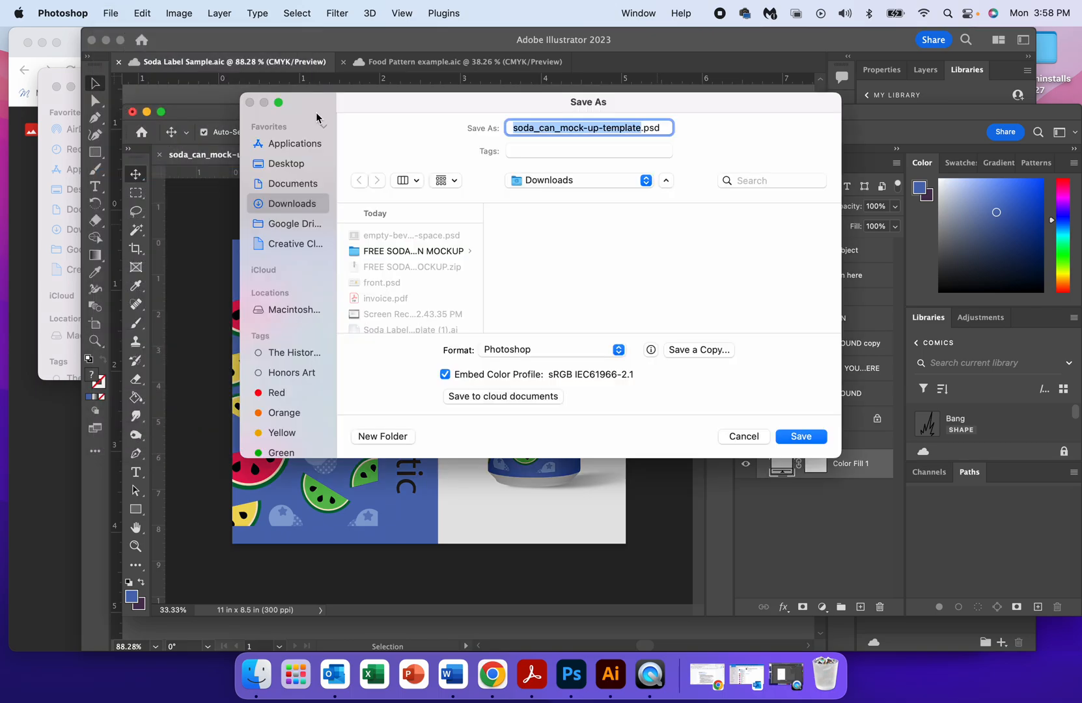
{"action": "left_click", "coordinate": [516, 129]}
{"action": "type", "text": "Langen"}
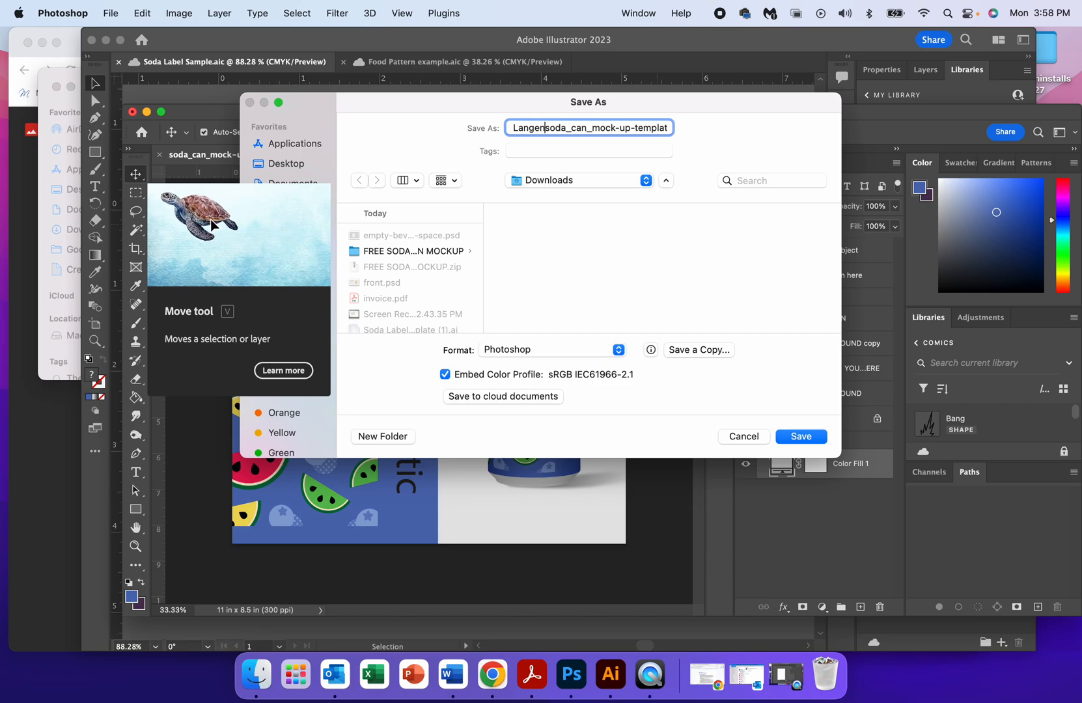
{"action": "type", "text": "feld-"}
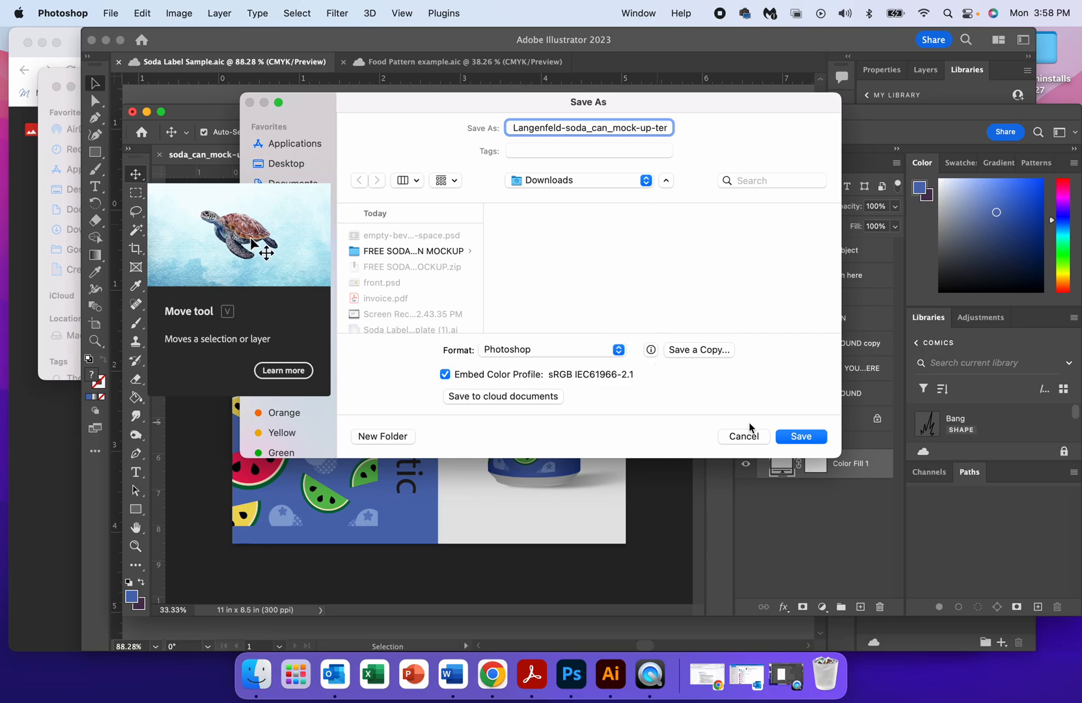
{"action": "left_click", "coordinate": [529, 400]}
{"action": "left_click", "coordinate": [785, 499]}
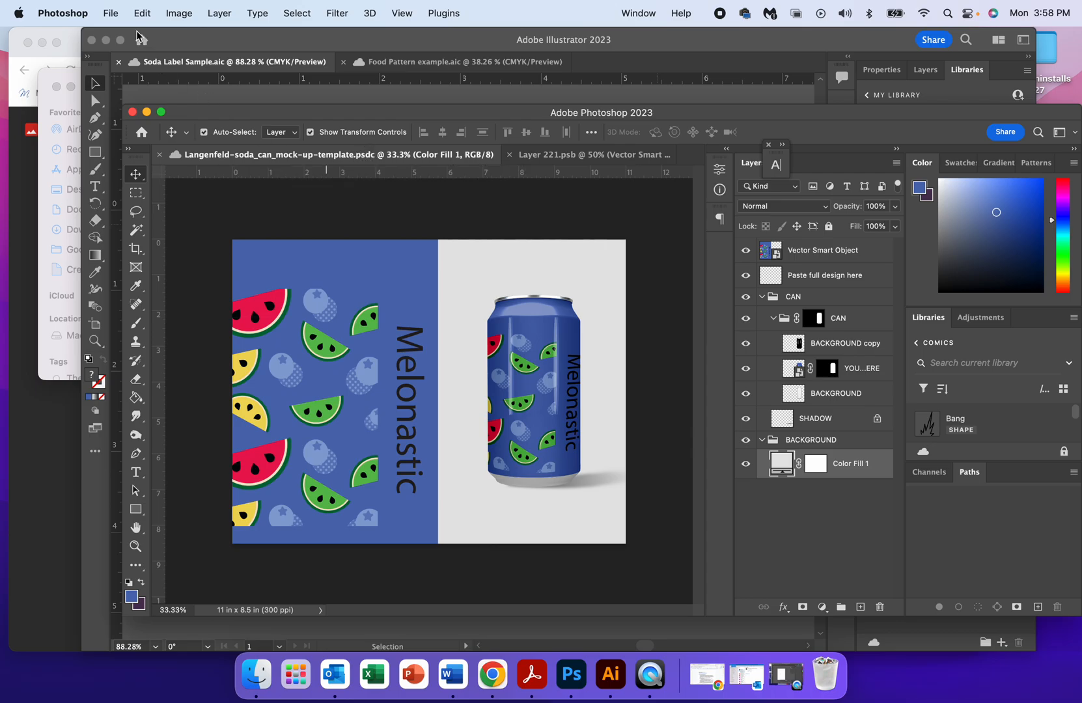
Export the mock-up as a 3300 x 2550 px PNG at 100% scale into the Downloads folder.
{"action": "left_click", "coordinate": [111, 14]}
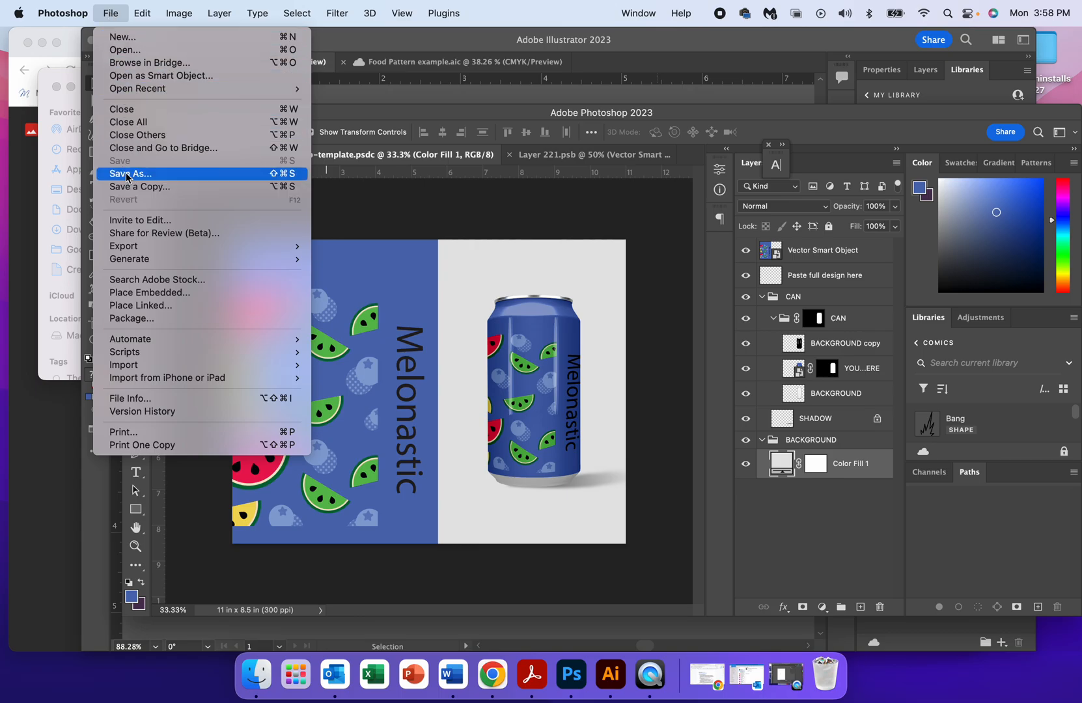
{"action": "mouse_move", "coordinate": [131, 246]}
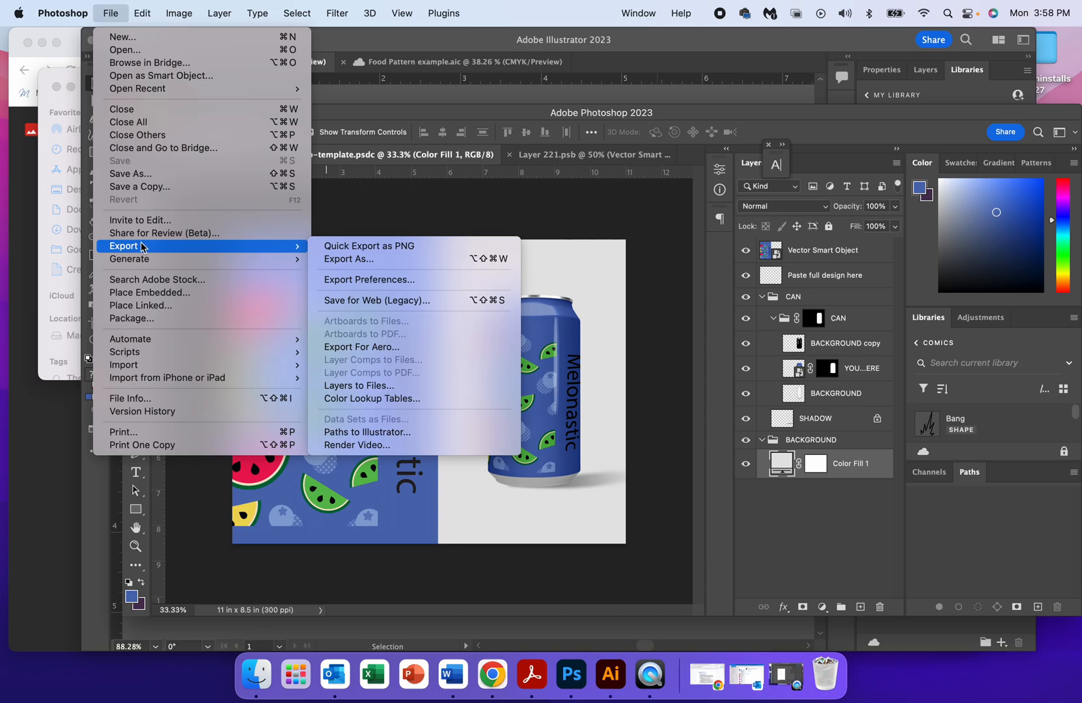
{"action": "left_click", "coordinate": [331, 262]}
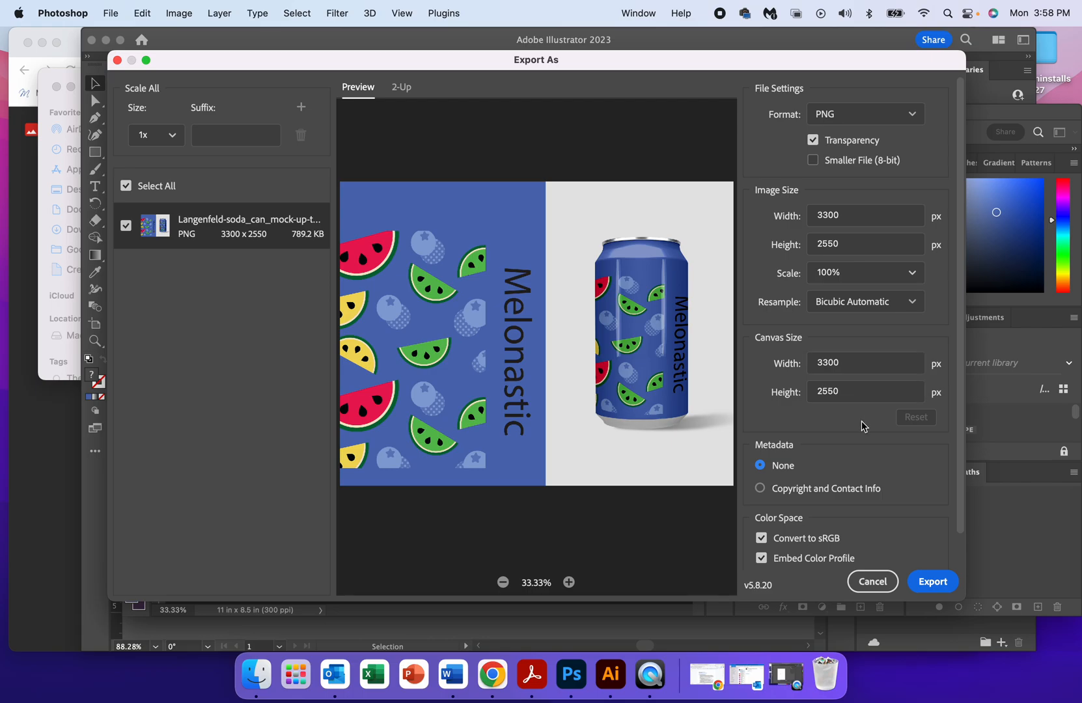
{"action": "scroll", "coordinate": [887, 544], "scroll_direction": "down", "scroll_amount": 2}
{"action": "scroll", "coordinate": [888, 544], "scroll_direction": "down", "scroll_amount": 2}
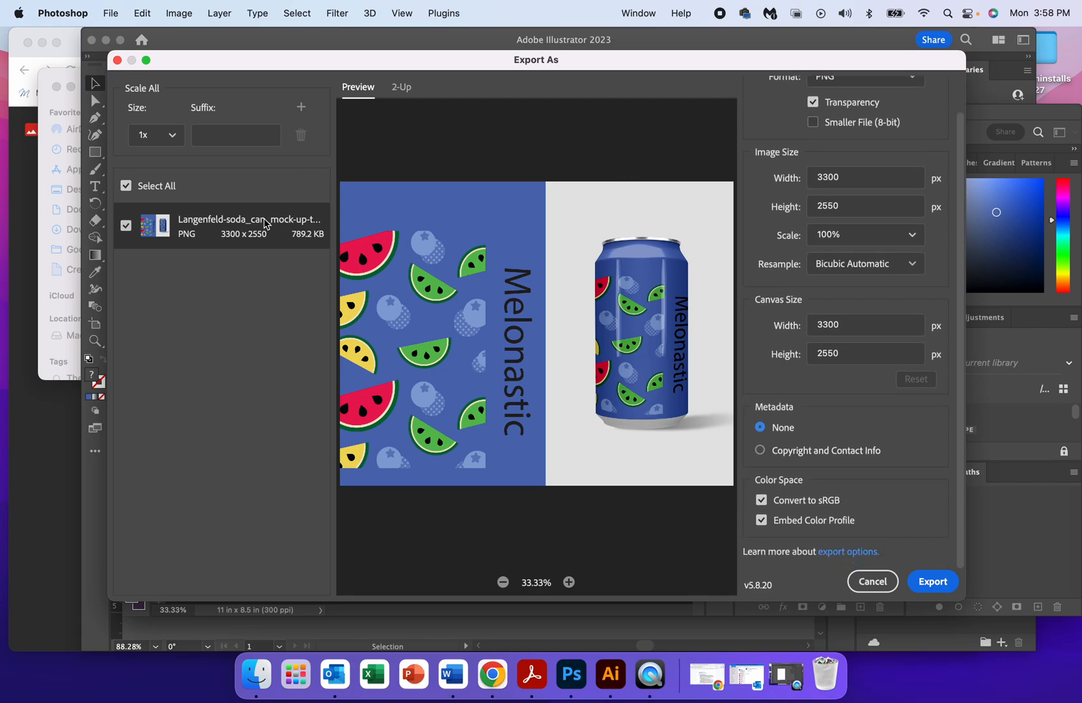
{"action": "left_click", "coordinate": [947, 589]}
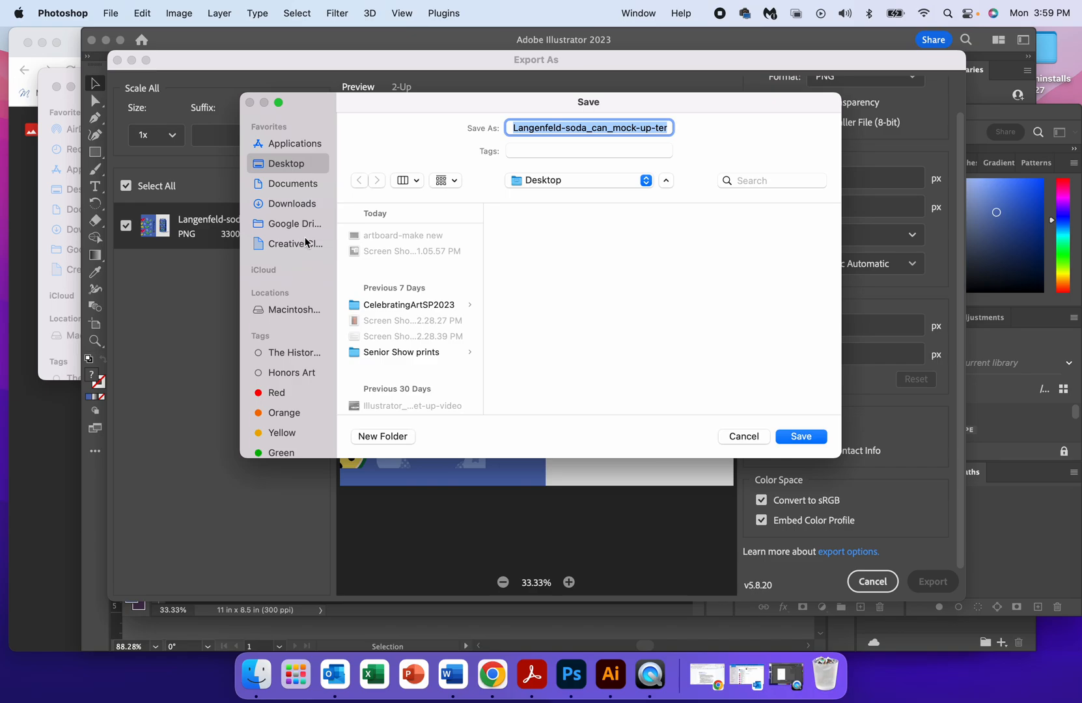
{"action": "left_click", "coordinate": [292, 204]}
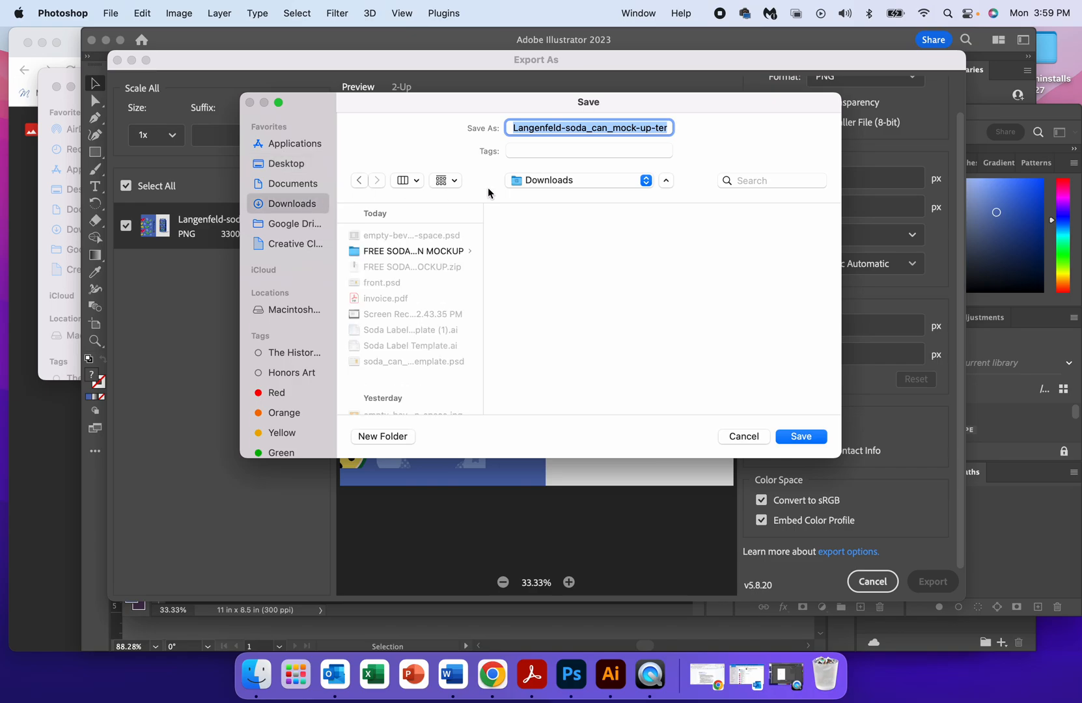
{"action": "left_click", "coordinate": [801, 436]}
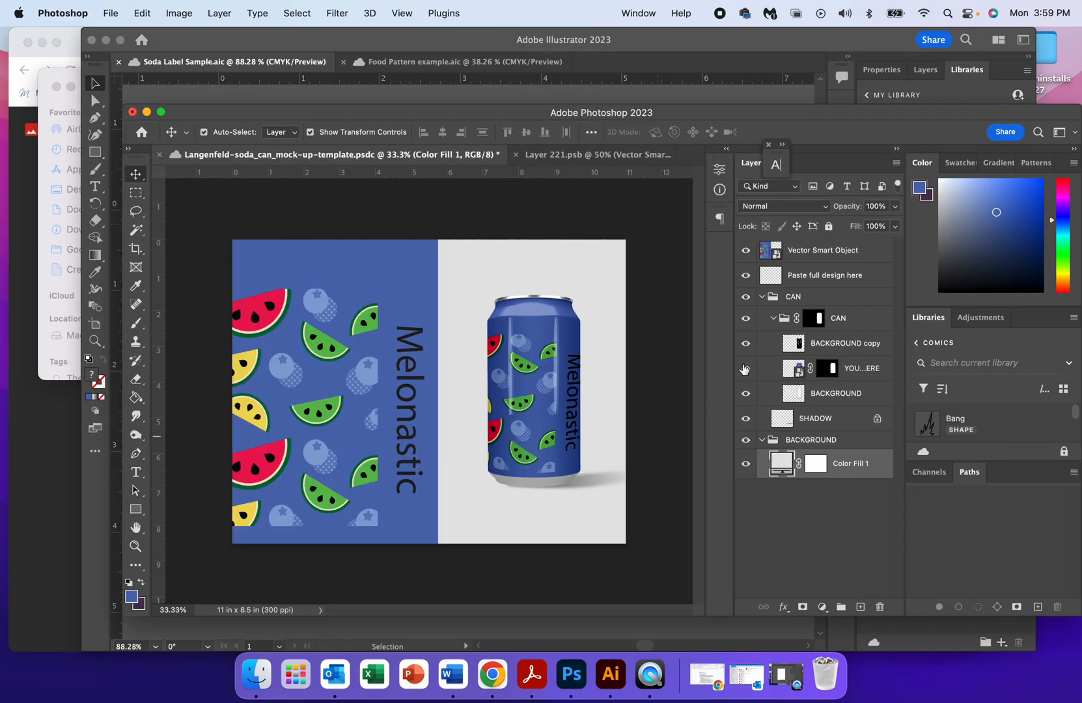